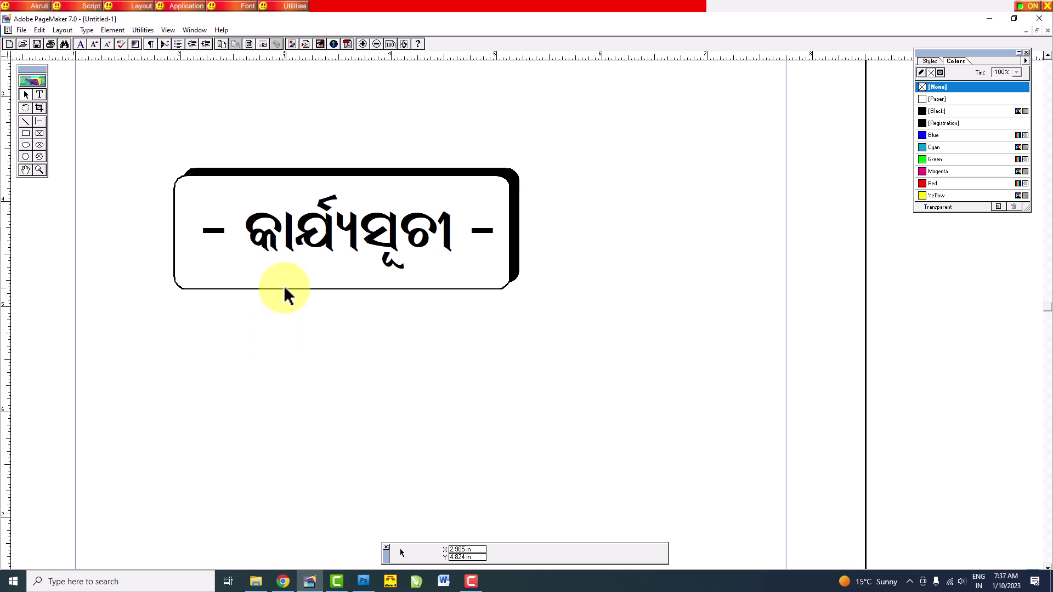
Separate the sample heading's parts by moving the text below and pulling the white and black rounded boxes apart.
left_click(26, 170)
left_click_drag(365, 311, 382, 274)
left_click(28, 96)
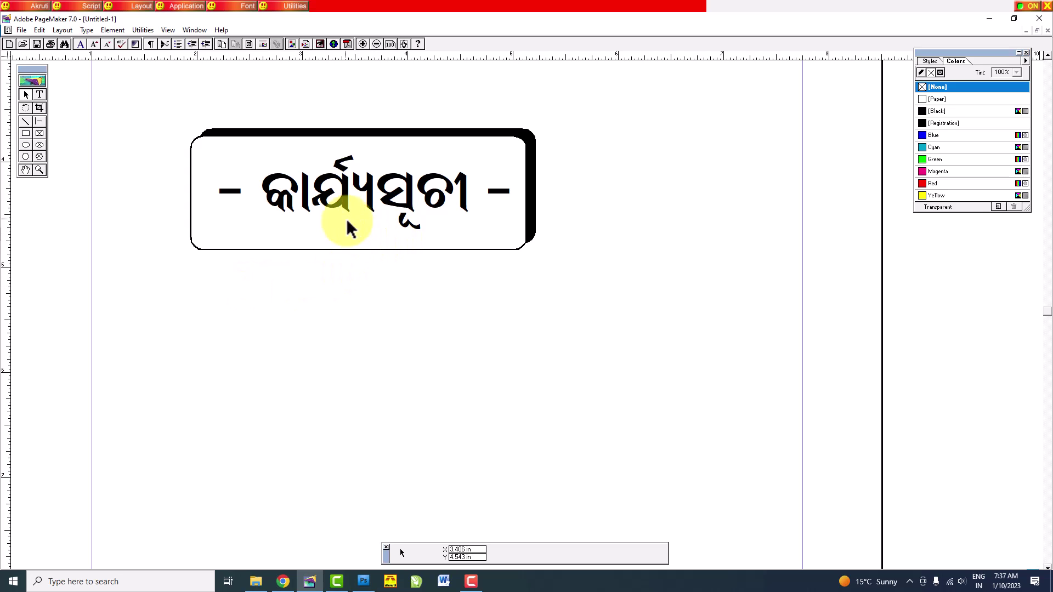
left_click_drag(323, 176, 547, 302)
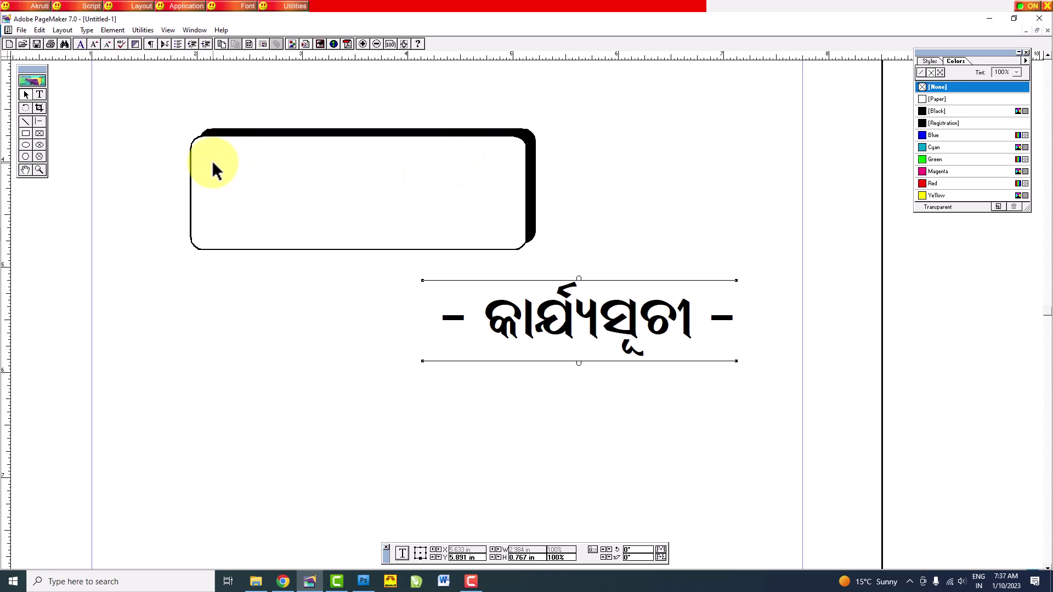
left_click_drag(212, 162, 405, 105)
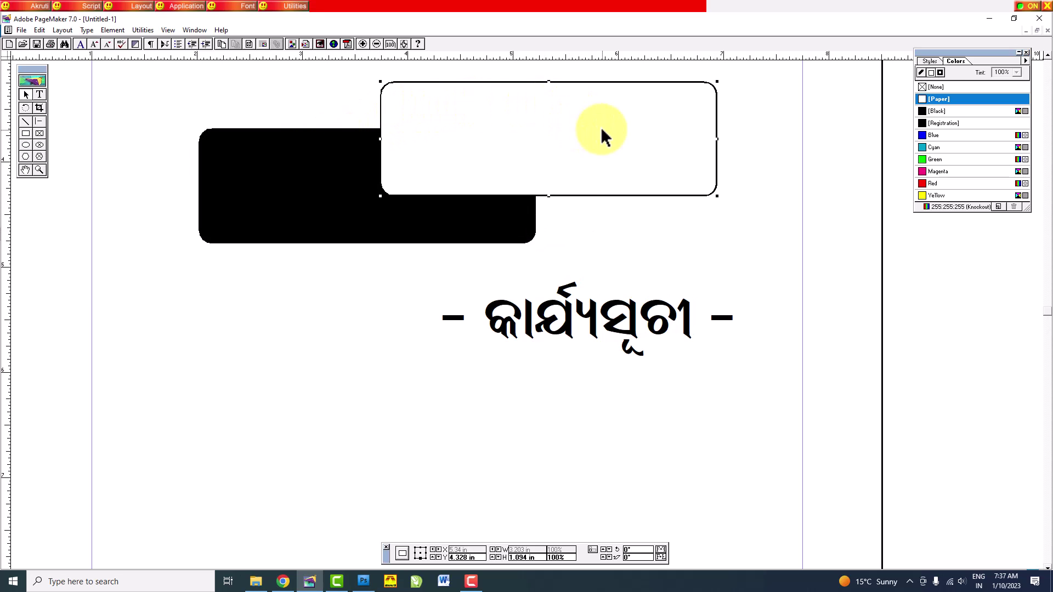
left_click_drag(602, 129, 654, 165)
left_click_drag(318, 154, 290, 149)
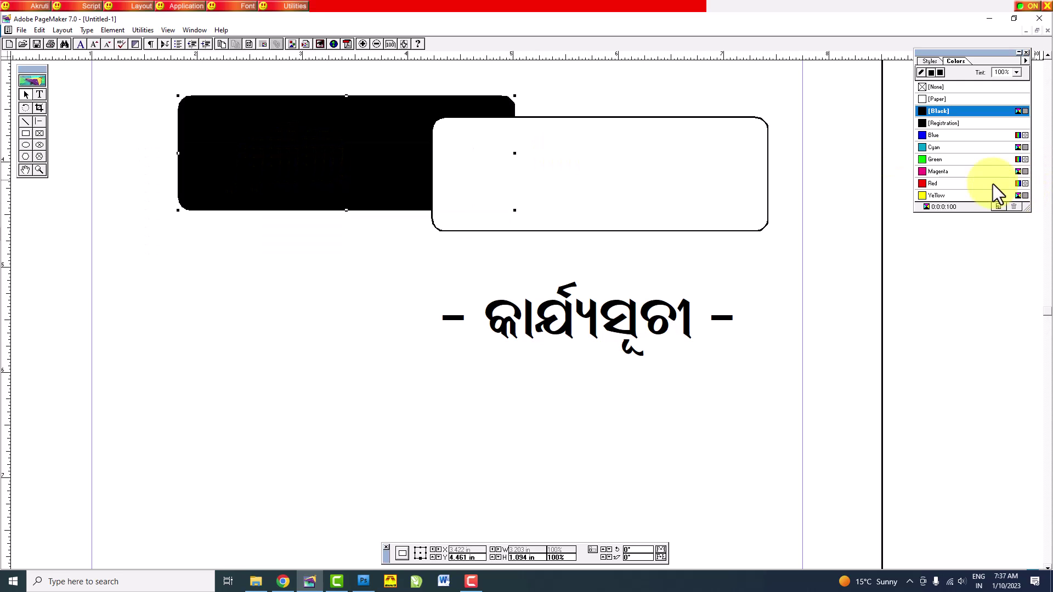
Try blue, cyan, green and magenta on the back rounded box and restore its black fill.
left_click(957, 134)
left_click(949, 148)
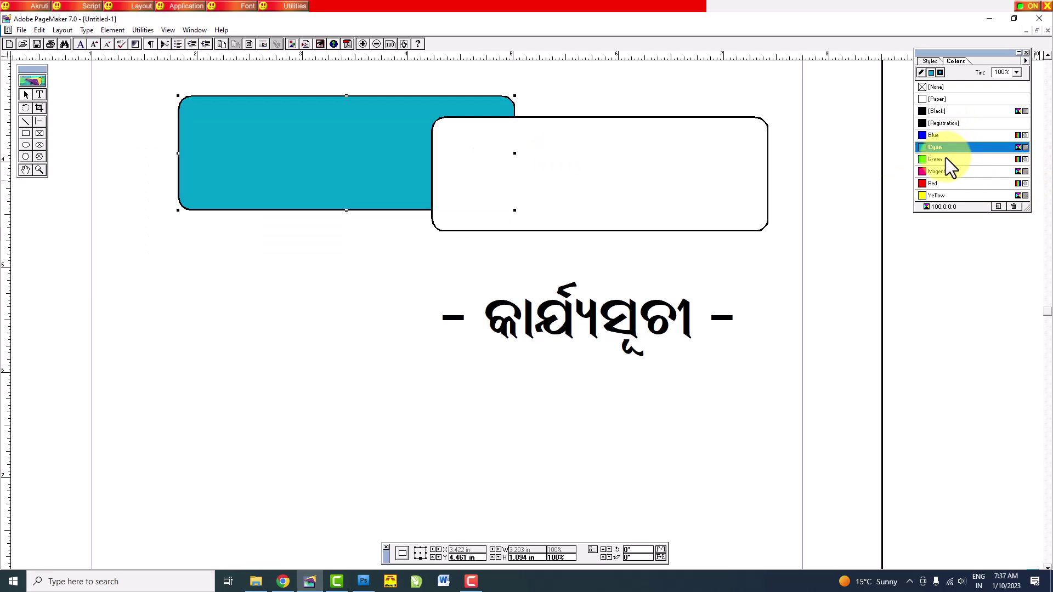
left_click(950, 159)
left_click(956, 171)
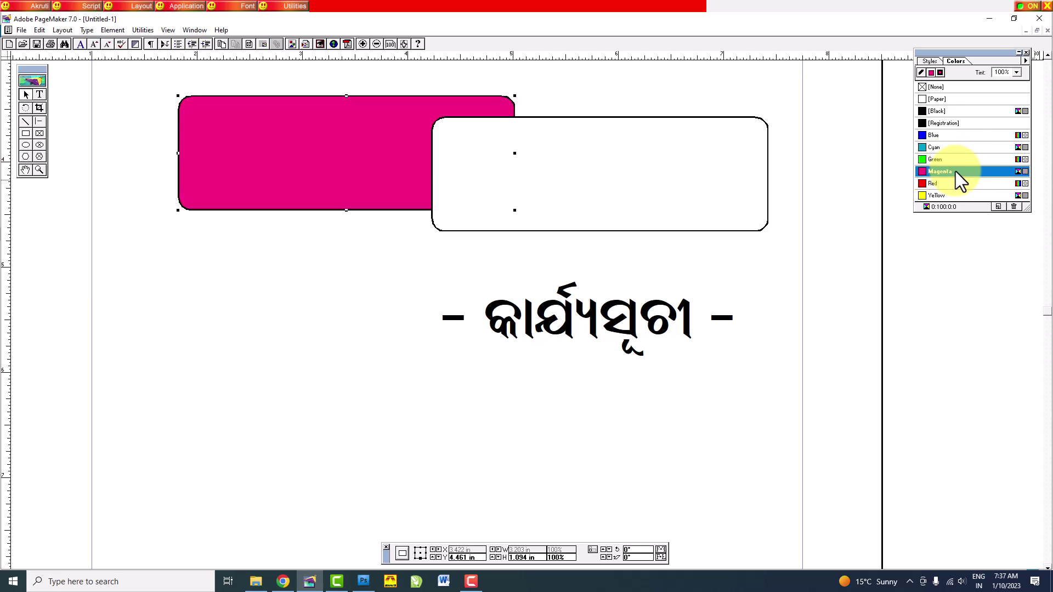
left_click(962, 115)
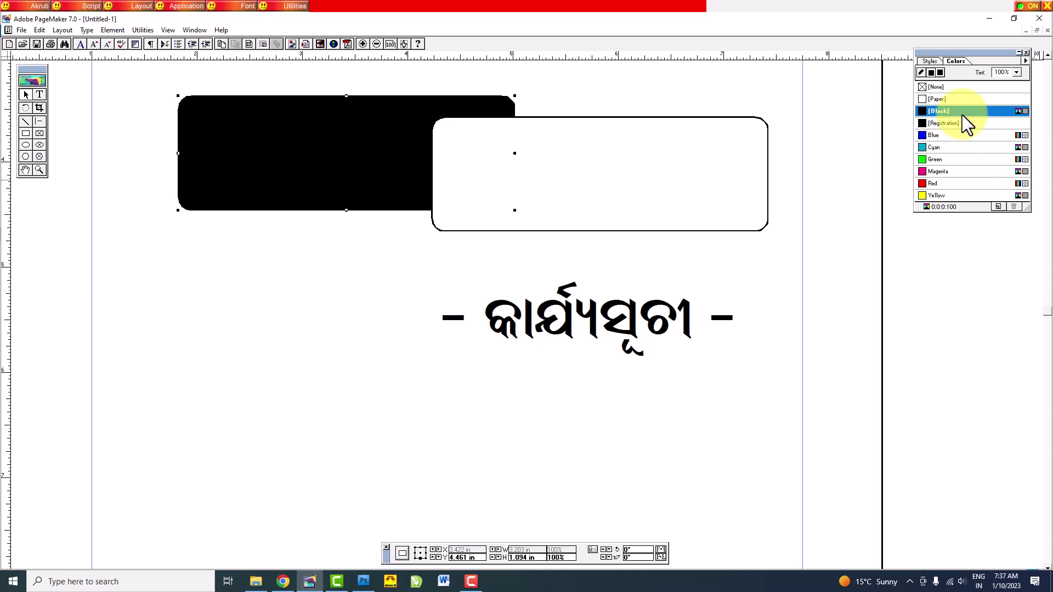
Place the white box over the black one, offset to leave a shadow edge, and move the heading text beside them.
left_click(606, 105)
left_click(690, 181)
left_click_drag(705, 183, 462, 180)
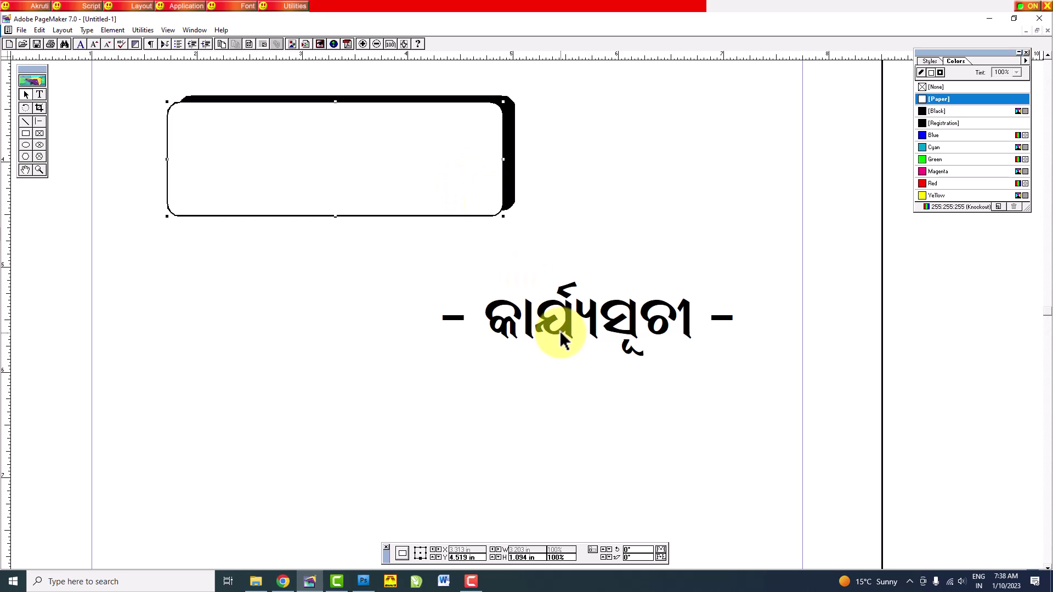
left_click_drag(558, 329, 623, 177)
left_click(506, 327)
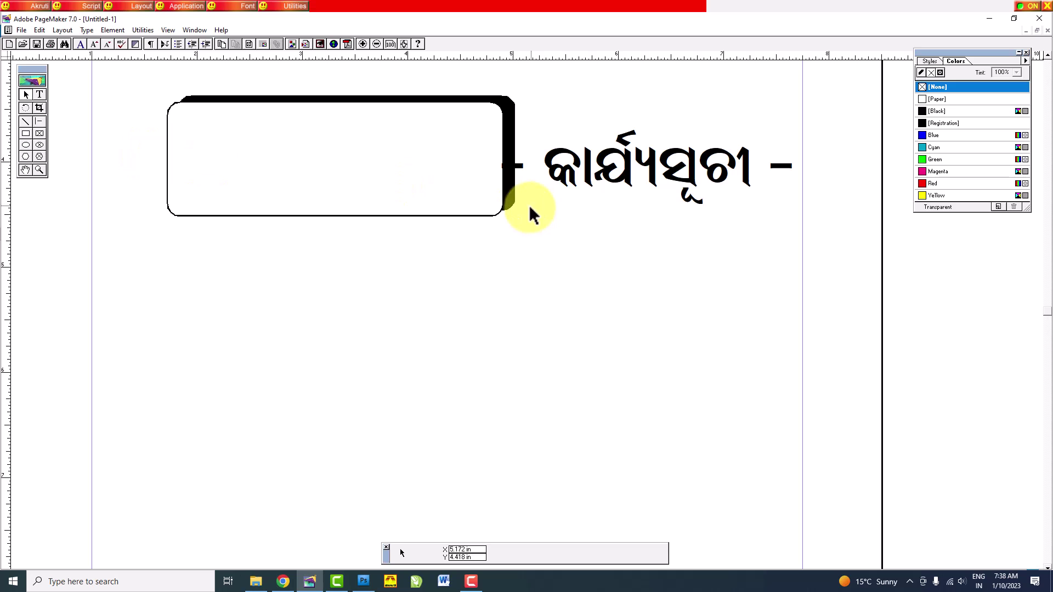
left_click(571, 178)
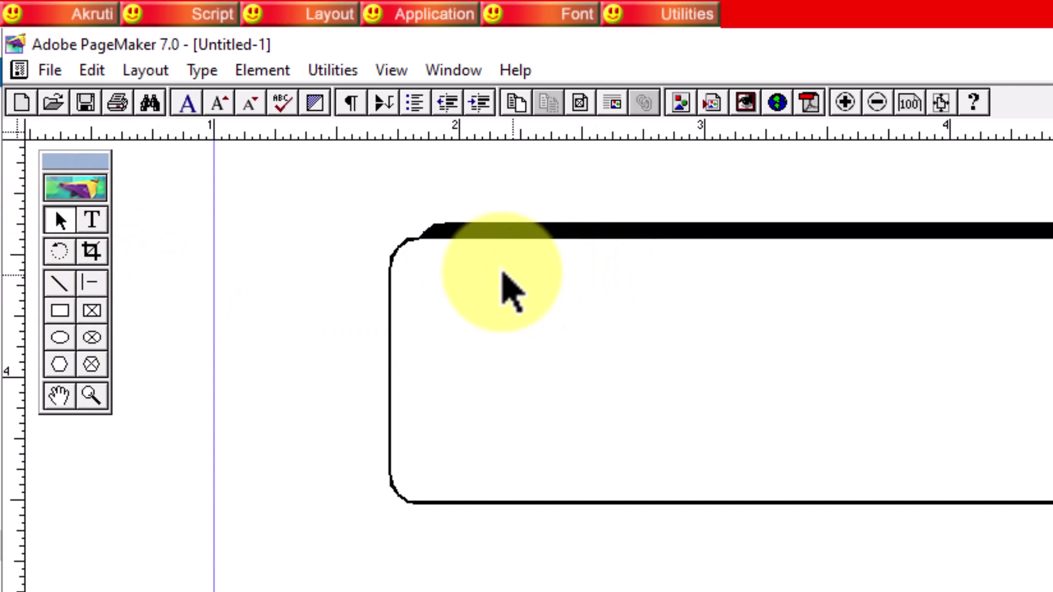
left_click(407, 247)
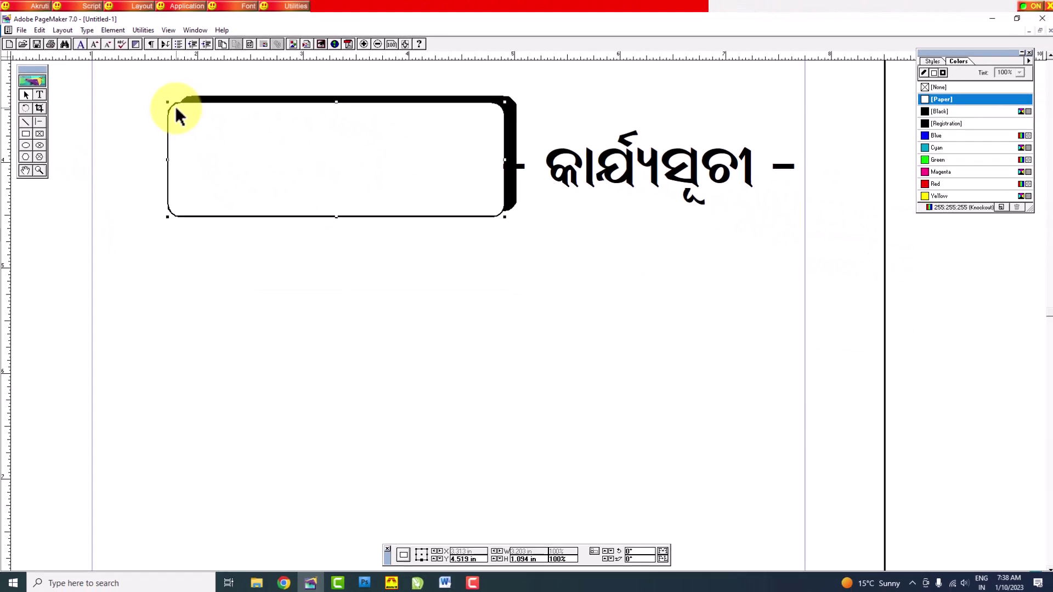
left_click(25, 134)
left_click_drag(187, 248, 519, 359)
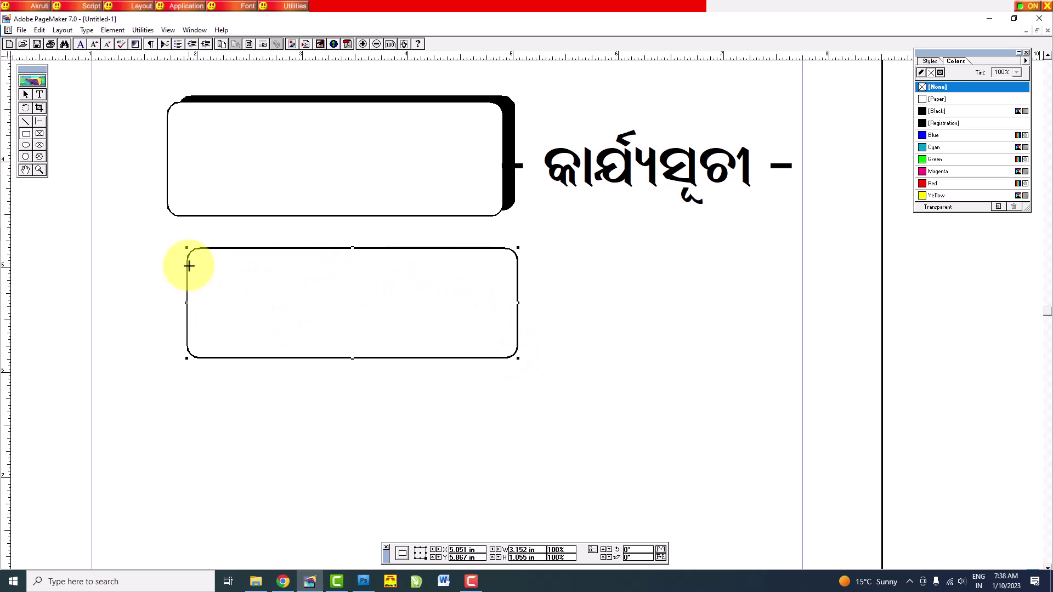
key("Delete")
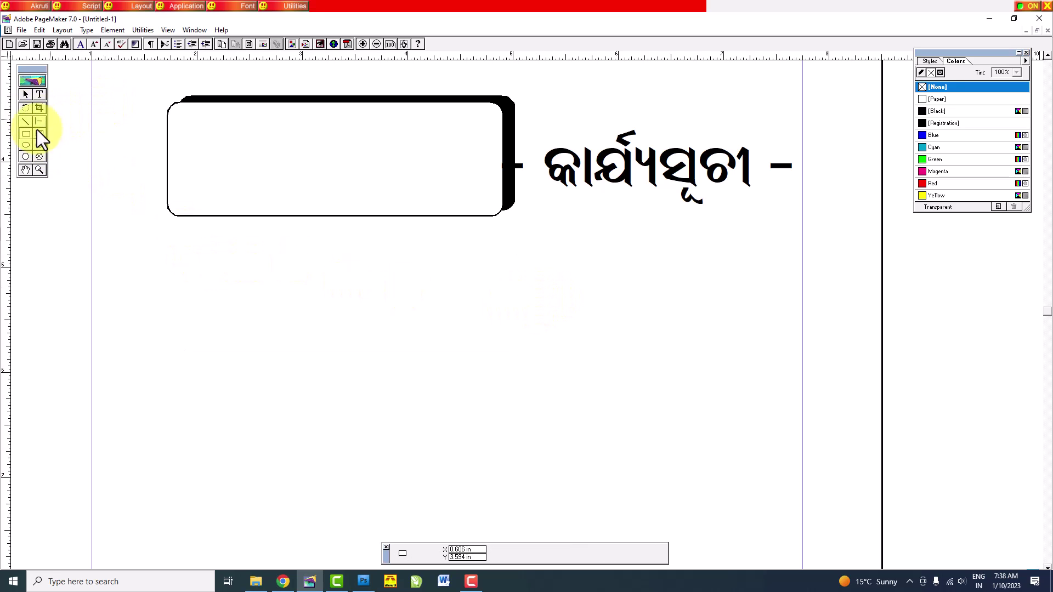
Set the default rectangle corners to square and draw a rectangle about 2.95 by 1.05 in below the sample box.
left_click(114, 30)
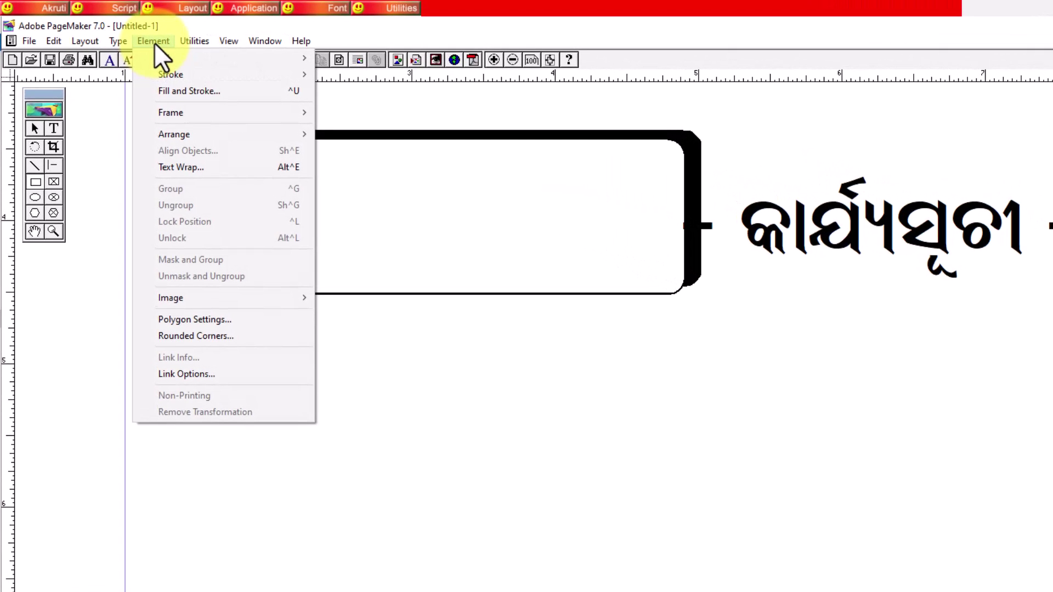
left_click(190, 337)
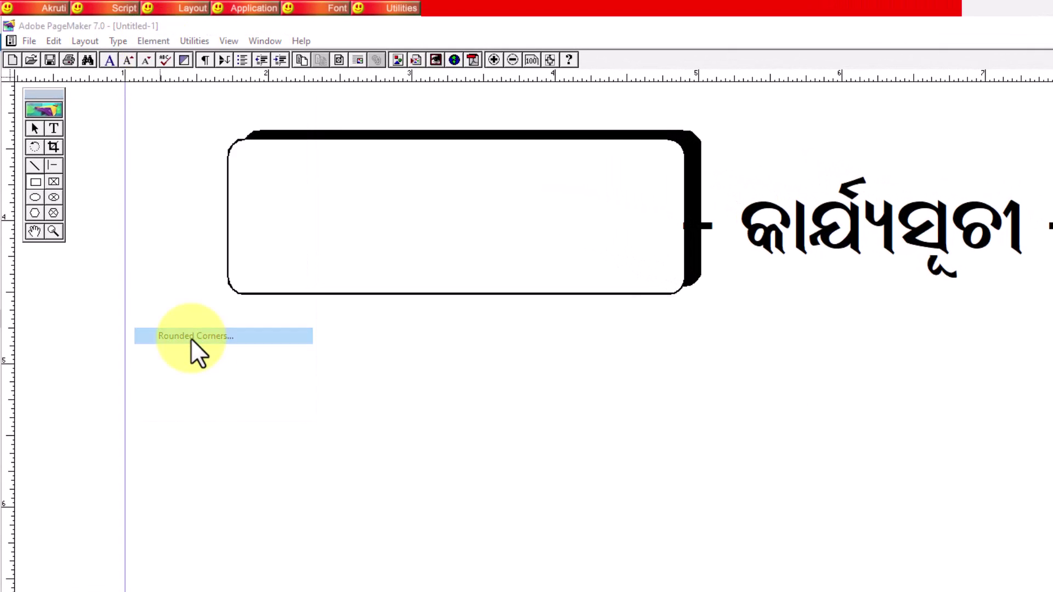
left_click(651, 333)
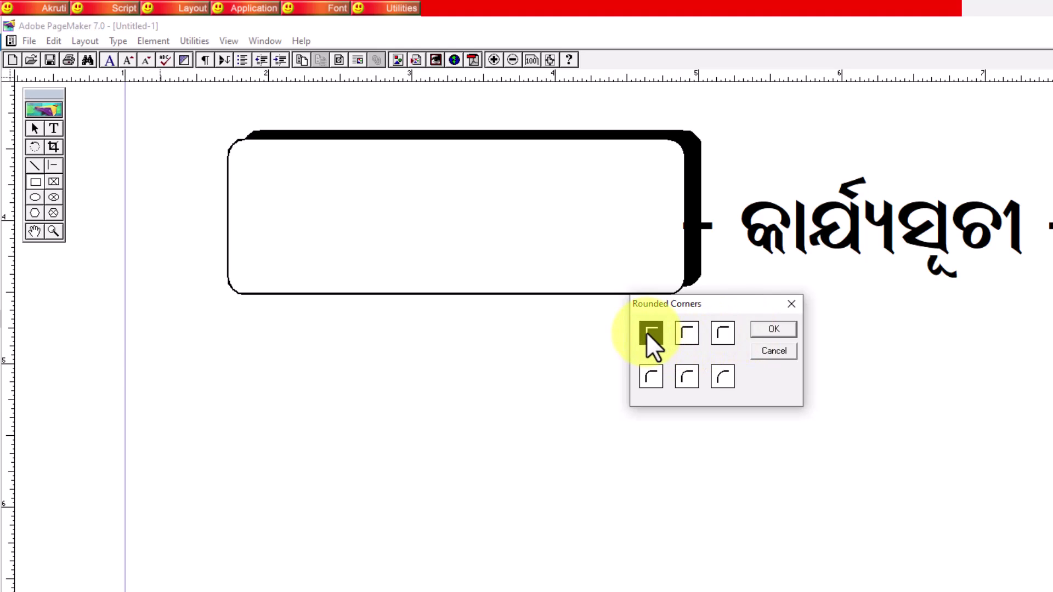
left_click(771, 330)
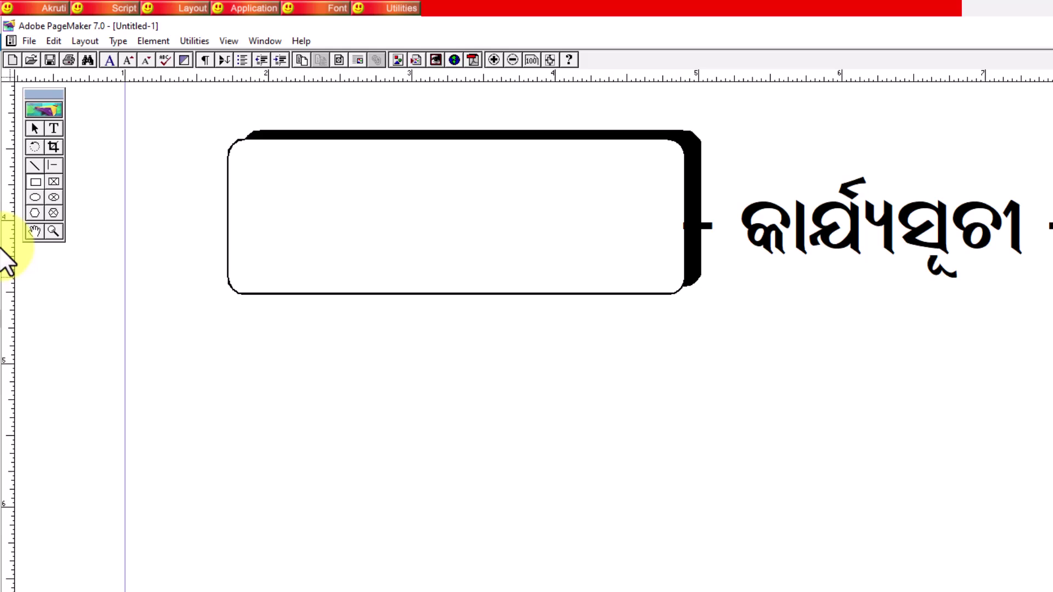
left_click(35, 183)
left_click_drag(307, 346, 729, 494)
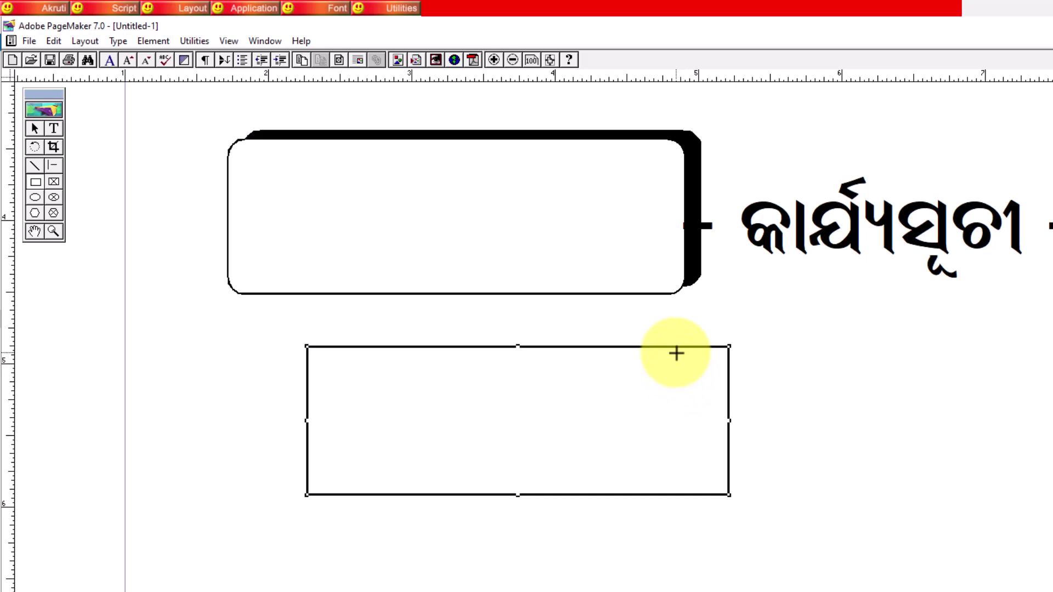
Try drawing two smaller square-cornered rectangles near the new one and delete both.
left_click_drag(618, 391, 818, 279)
mouse_move(758, 412)
left_mouse_down()
mouse_move(727, 508)
mouse_move(805, 511)
left_mouse_up()
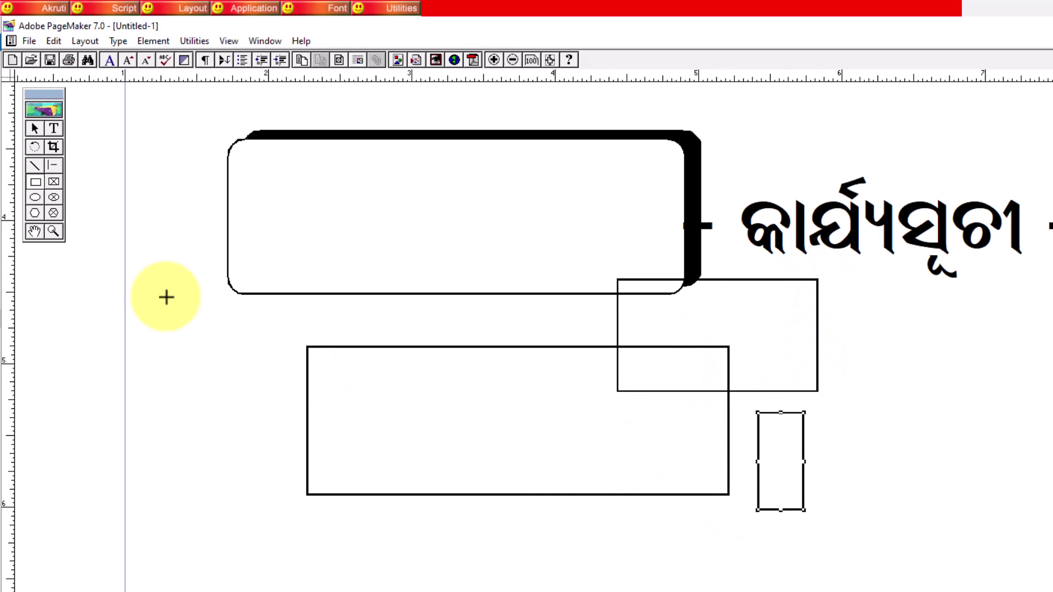
left_click(36, 128)
left_click(809, 283)
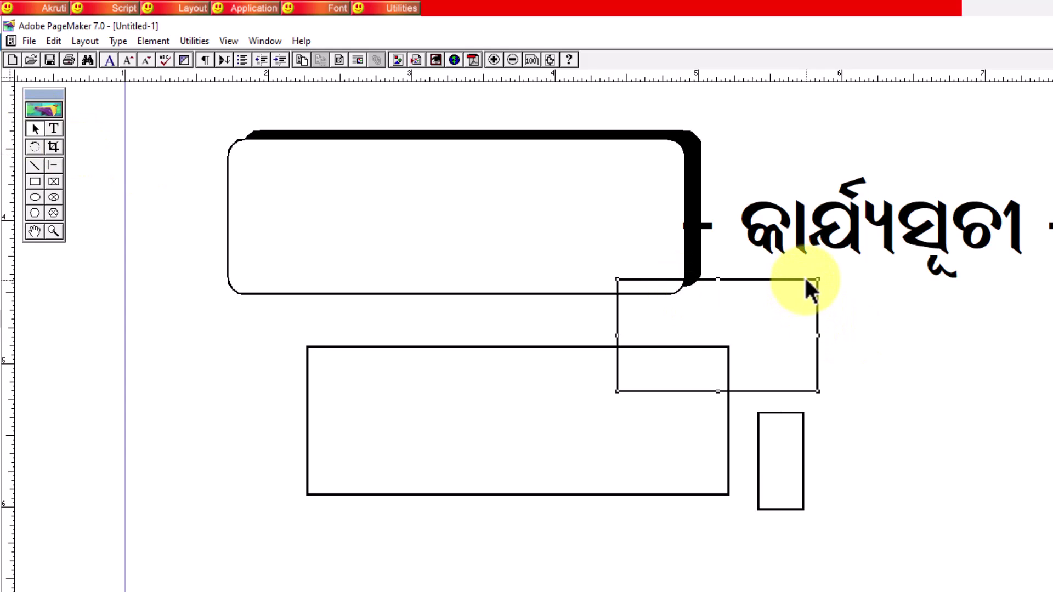
key("Delete")
left_click(790, 413)
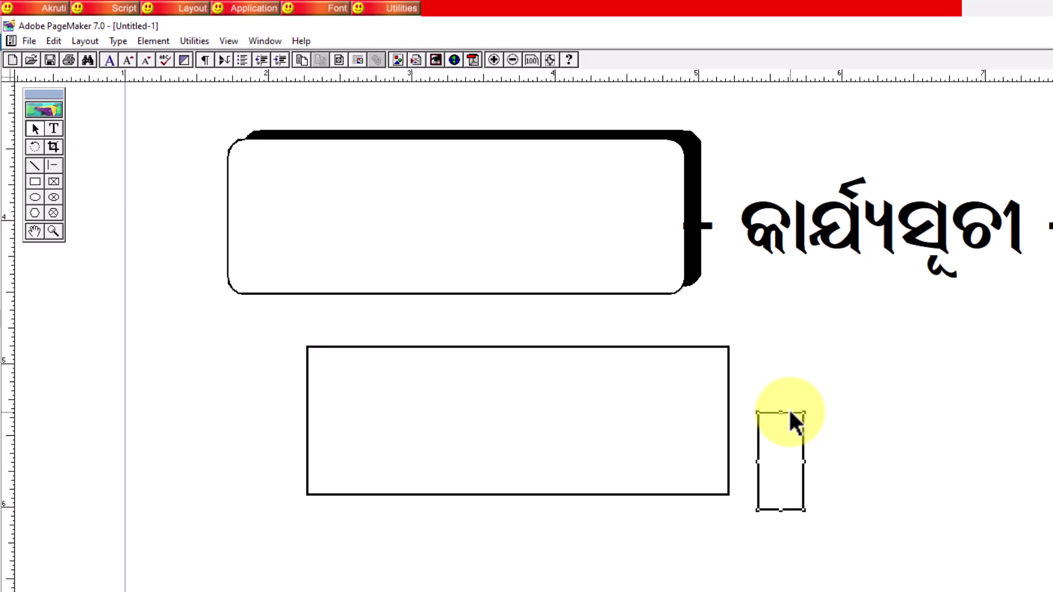
key("Delete")
Reposition the new square-cornered rectangle in the empty area just below the sample box.
left_click_drag(625, 346, 600, 423)
left_click(536, 470)
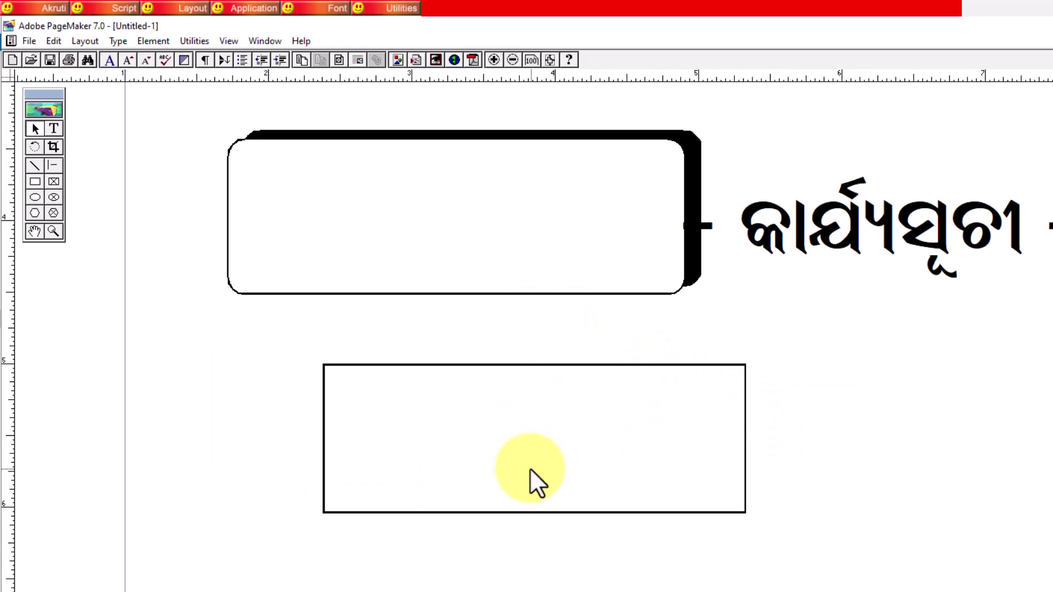
left_click_drag(623, 365, 568, 341)
left_click(915, 430)
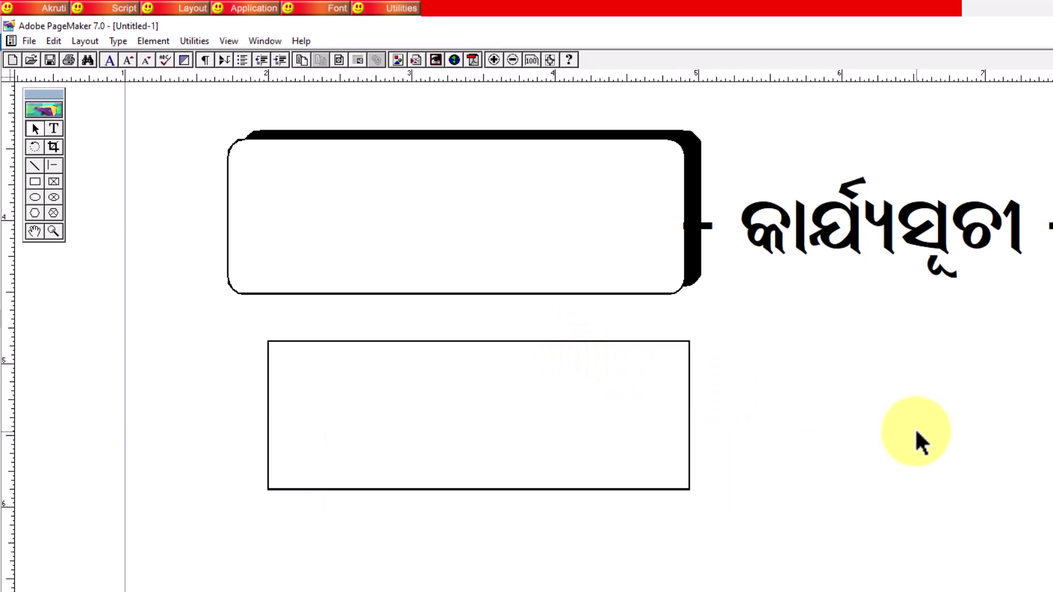
Apply the third rounded-corner style to the new rectangle below the sample box.
left_click(663, 342)
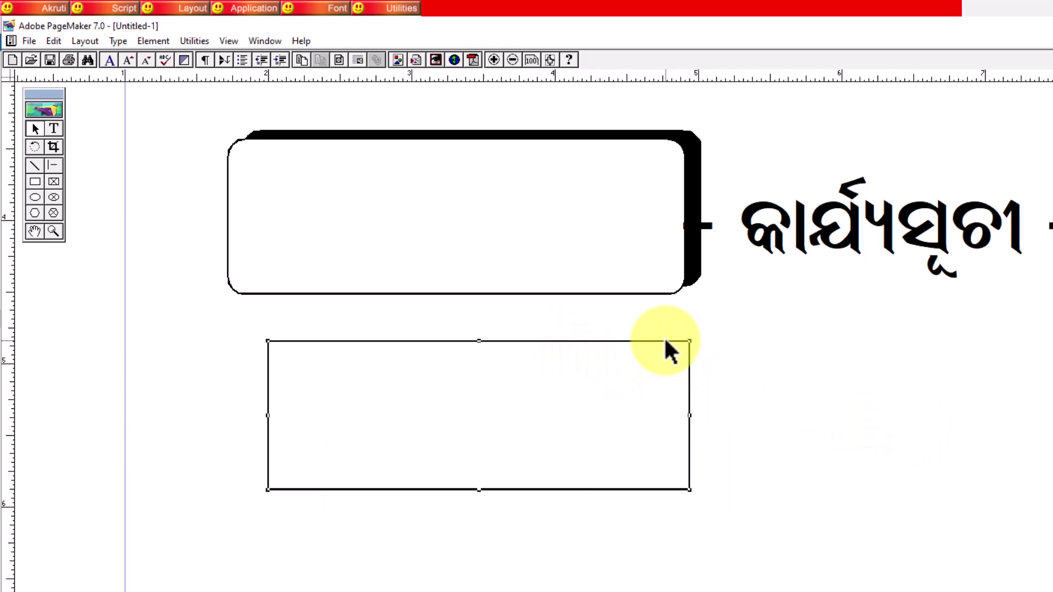
left_click(163, 42)
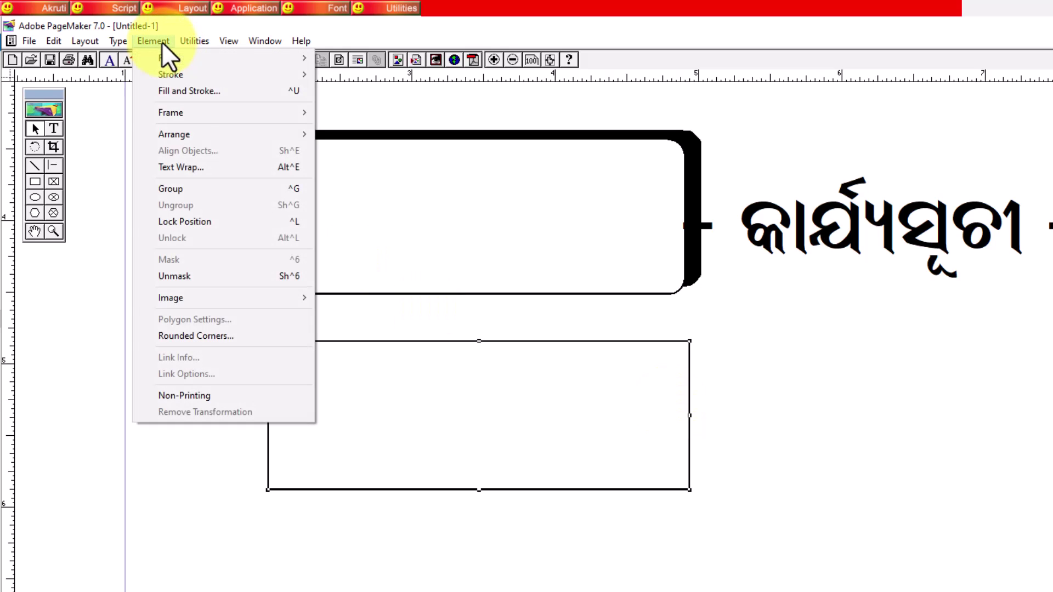
left_click(183, 335)
left_click(724, 334)
left_click(779, 330)
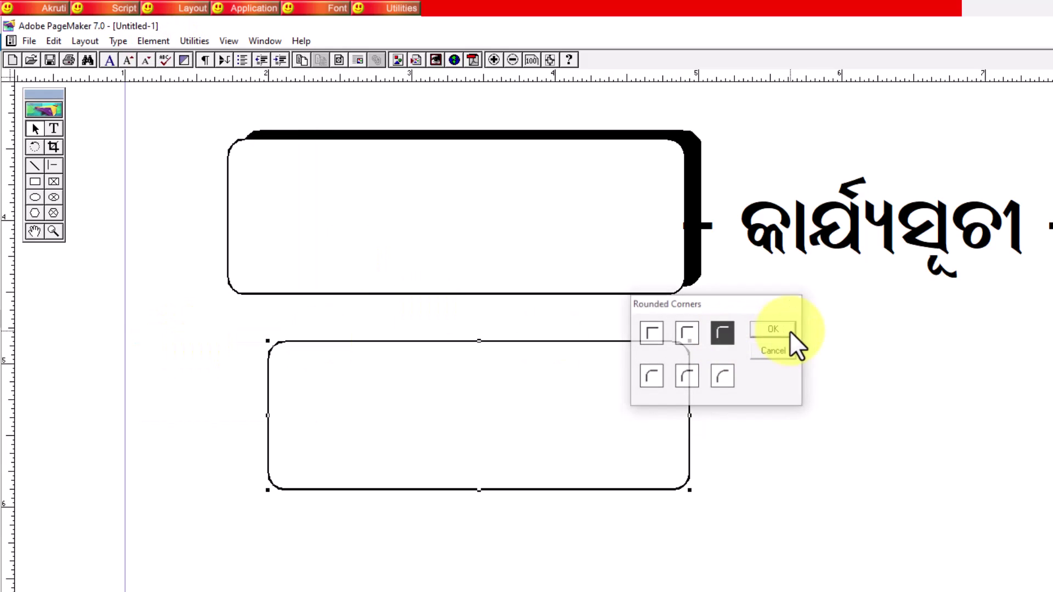
left_click(235, 366)
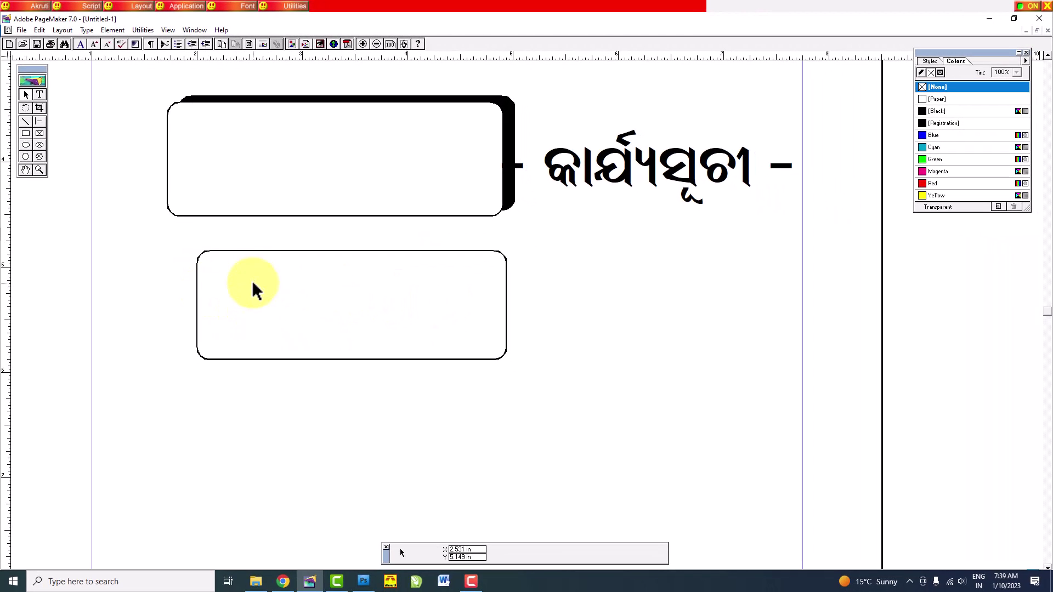
Bring the color swatches beside the new rounded rectangle and fill it with black.
left_click(495, 252)
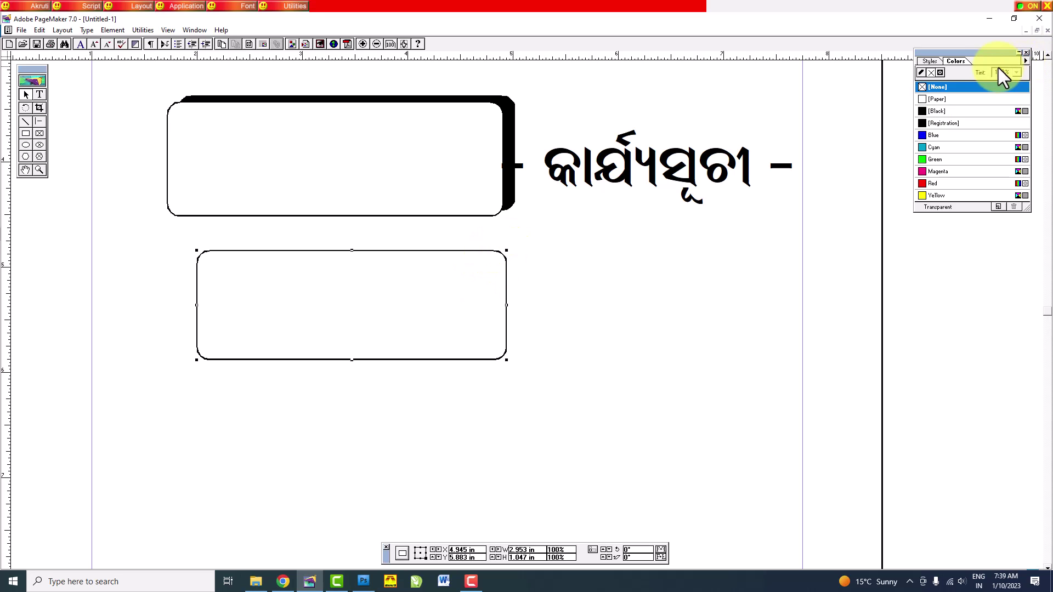
left_click_drag(748, 232, 632, 229)
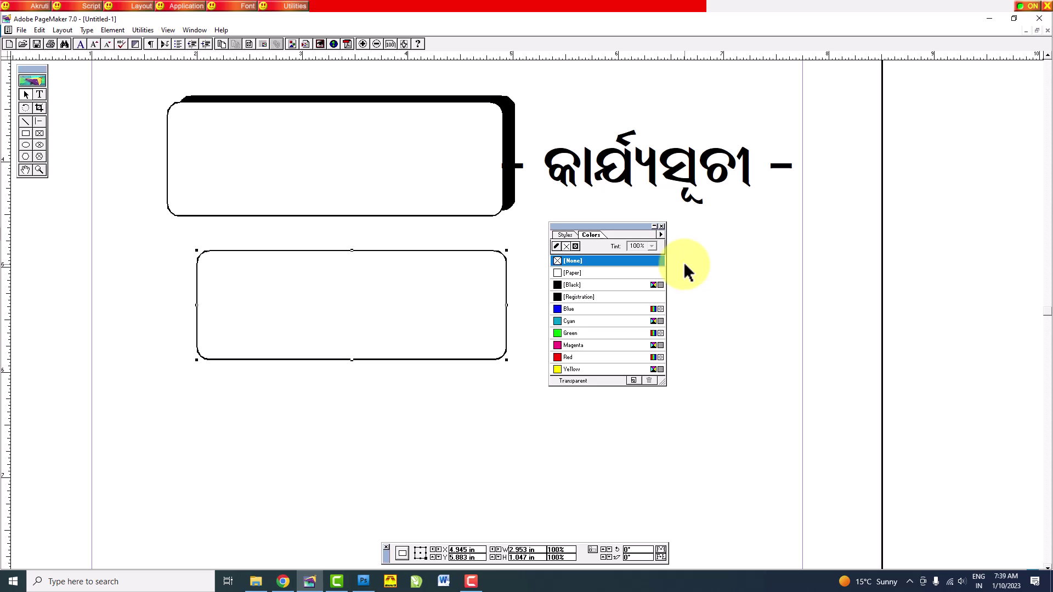
key("ctrl+j")
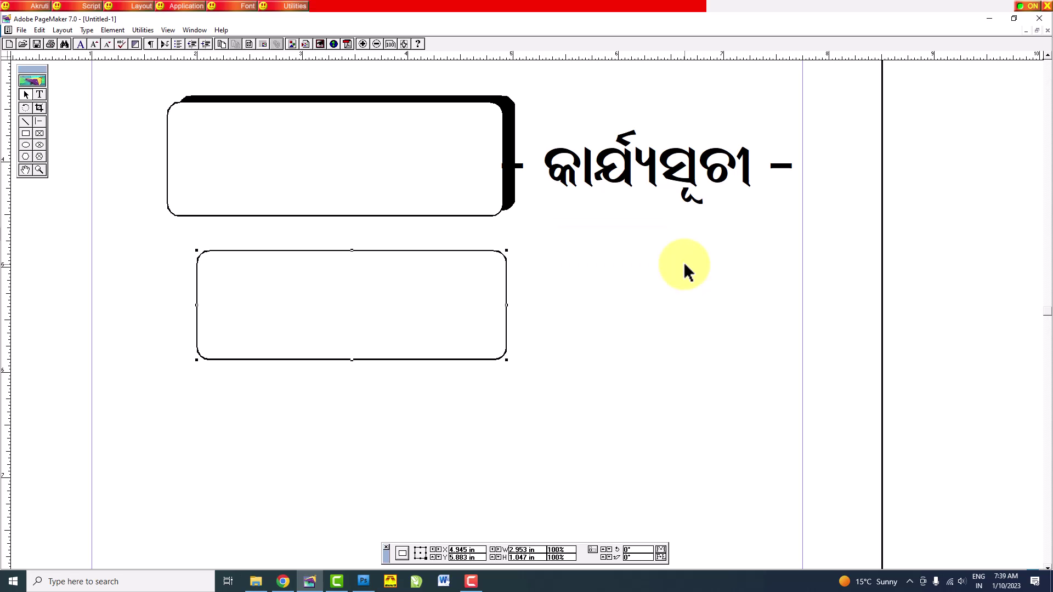
key("ctrl+j")
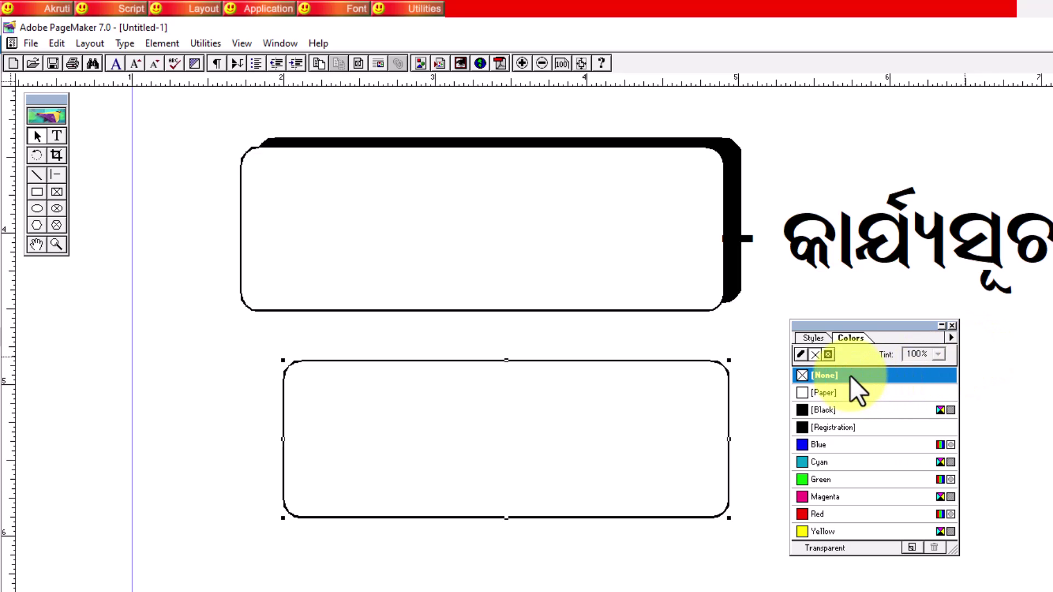
left_click(869, 412)
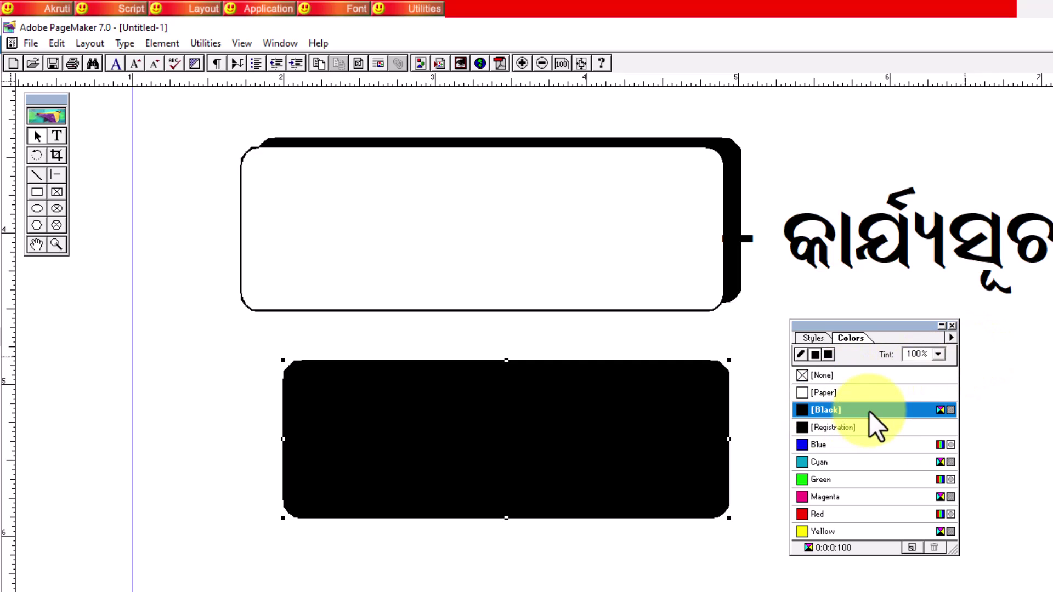
Try blue, cyan, green, magenta and no fill on the new rounded rectangle, and restore black.
left_click(863, 447)
left_click(845, 464)
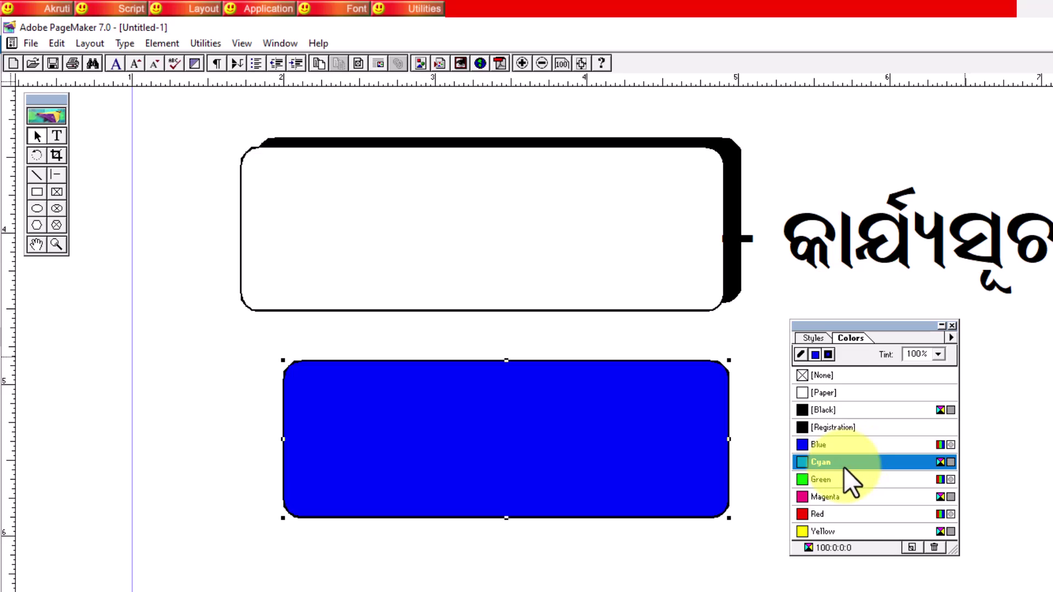
left_click(841, 482)
left_click(835, 497)
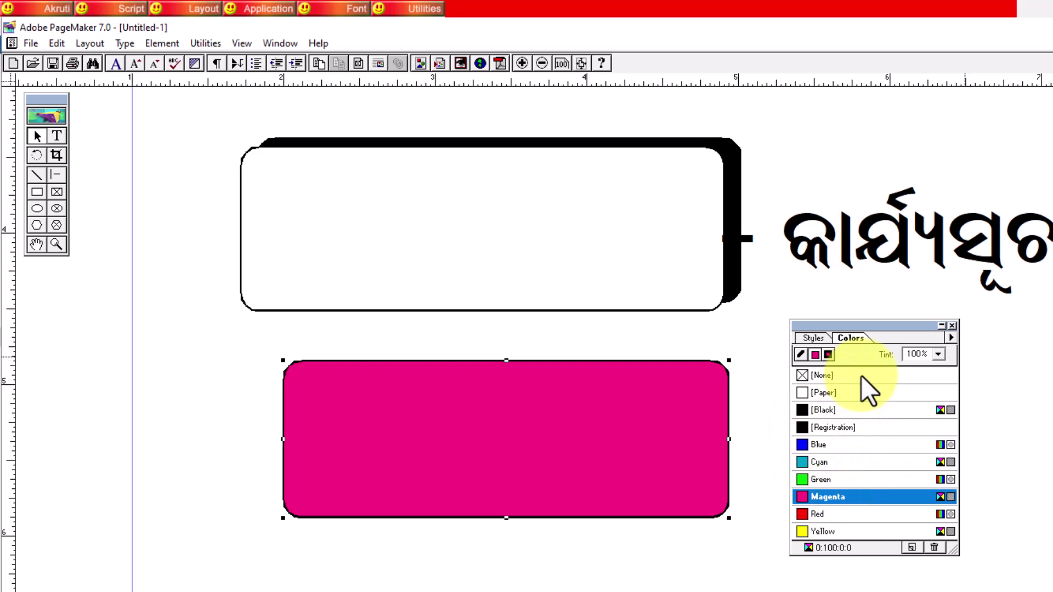
left_click(862, 376)
left_click(865, 409)
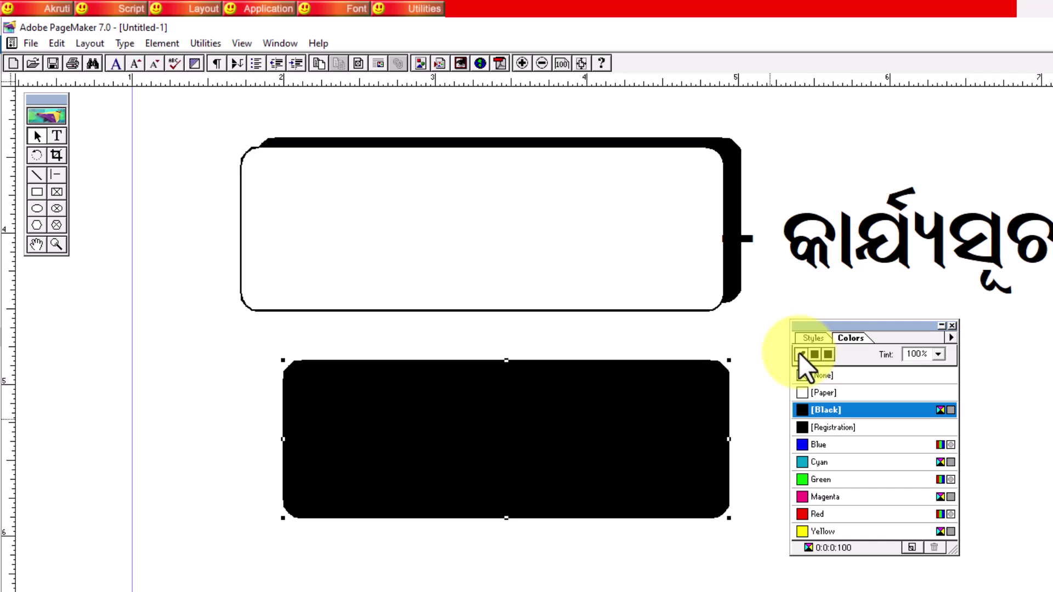
Try blue, cyan, green and magenta on the new rounded rectangle's outline, and restore the outline to black.
left_click(842, 444)
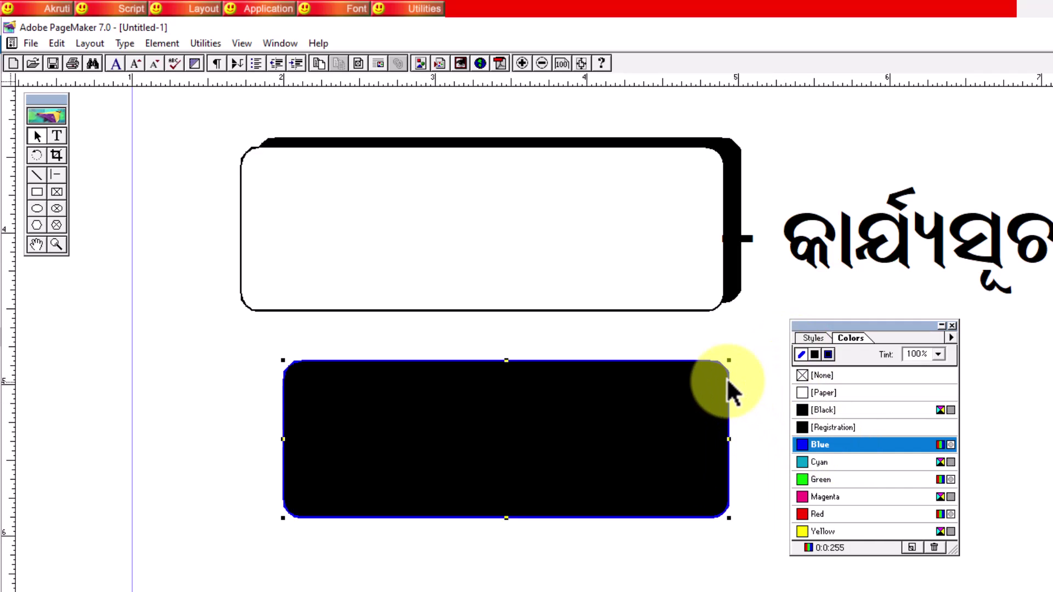
left_click(845, 463)
left_click(849, 479)
left_click(847, 497)
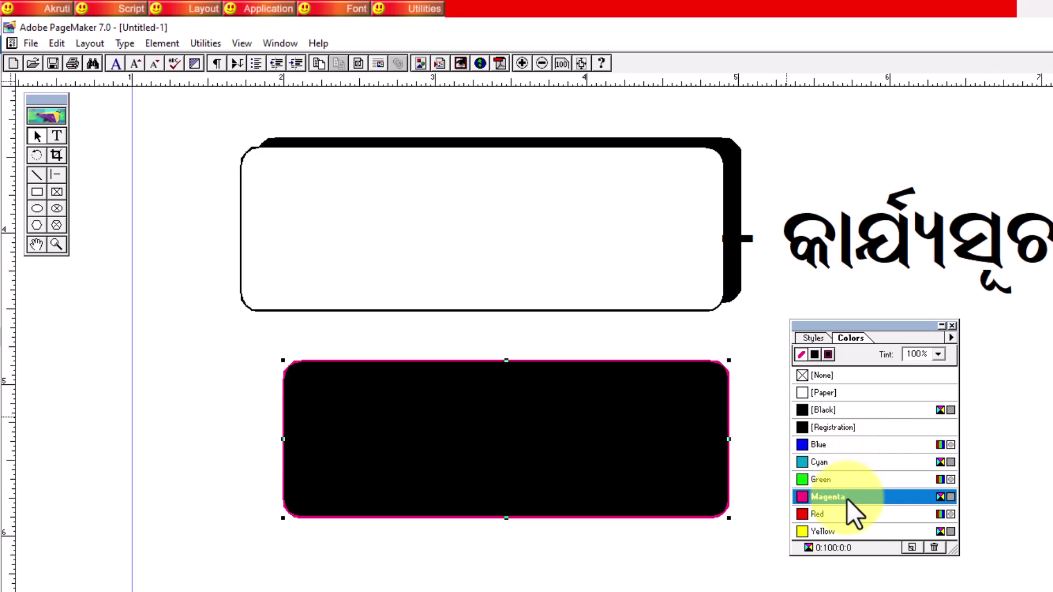
left_click(814, 353)
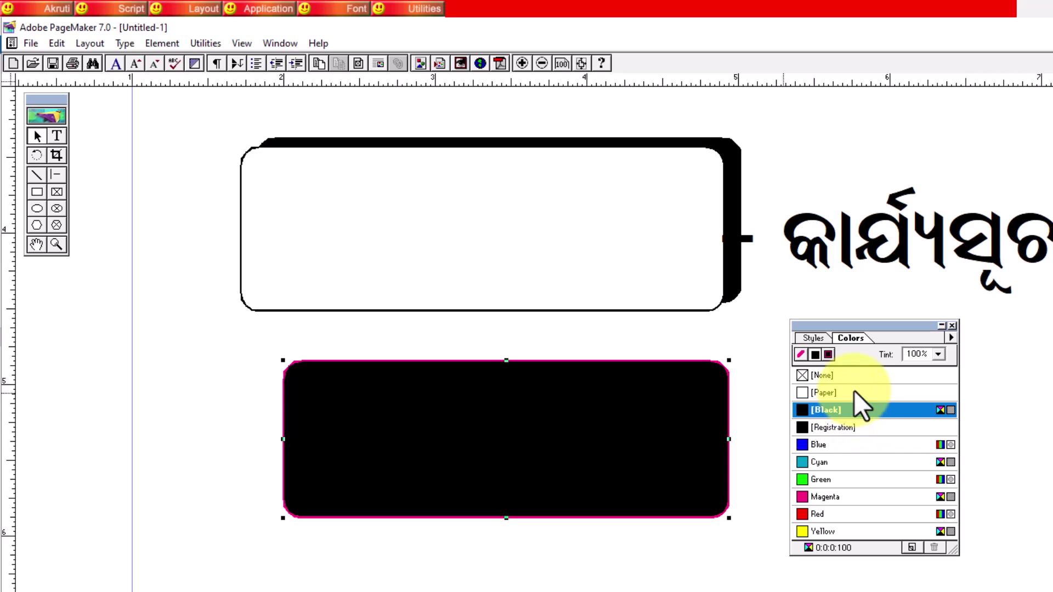
left_click(802, 353)
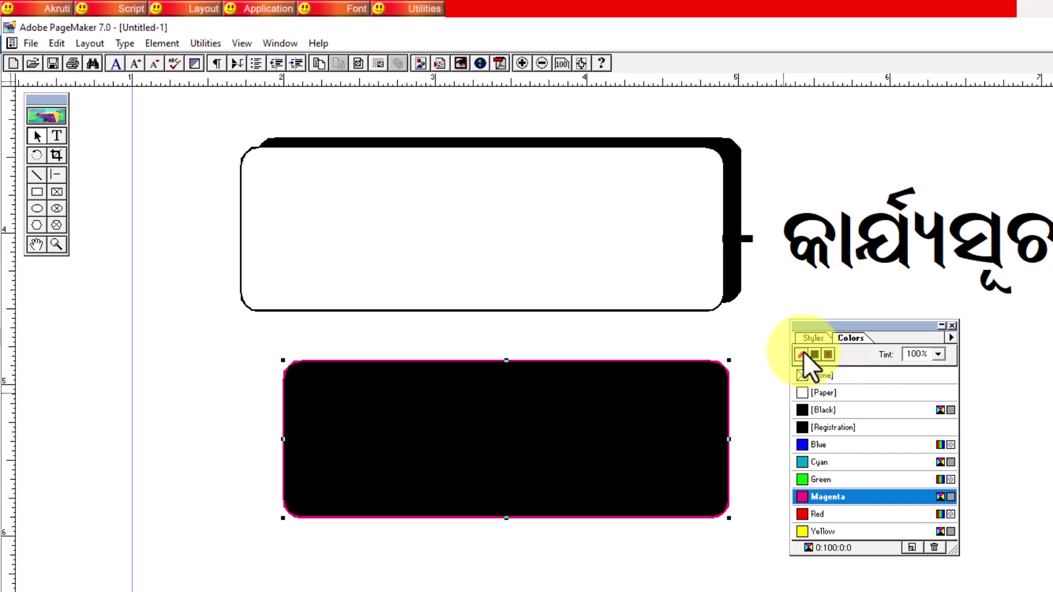
left_click(867, 410)
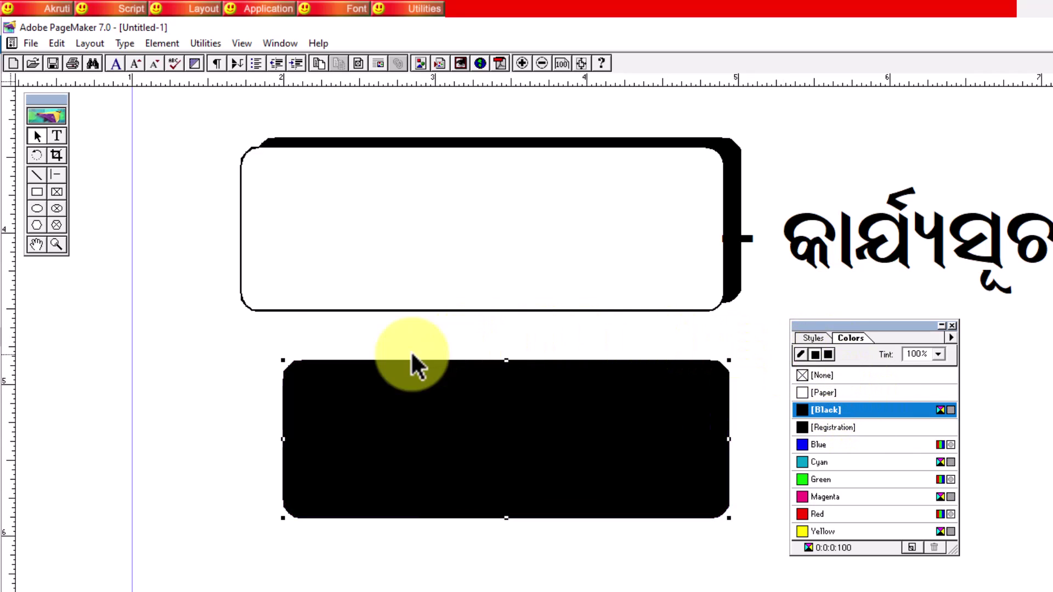
left_click(534, 347)
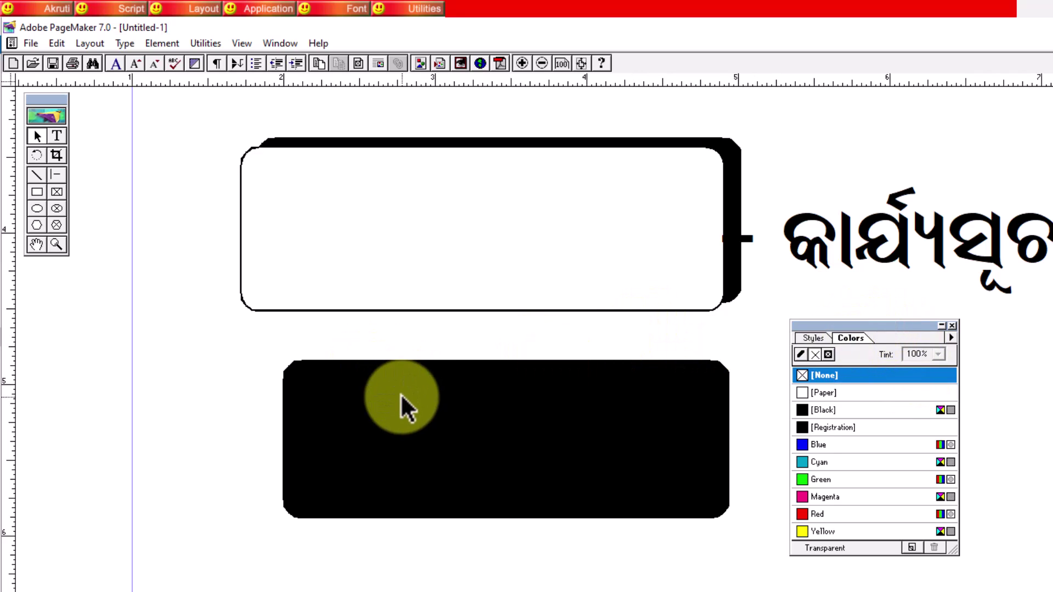
Shift the new black rectangle slightly up and left, and pull the sample box's white rectangle off its black one.
left_click_drag(402, 393, 336, 377)
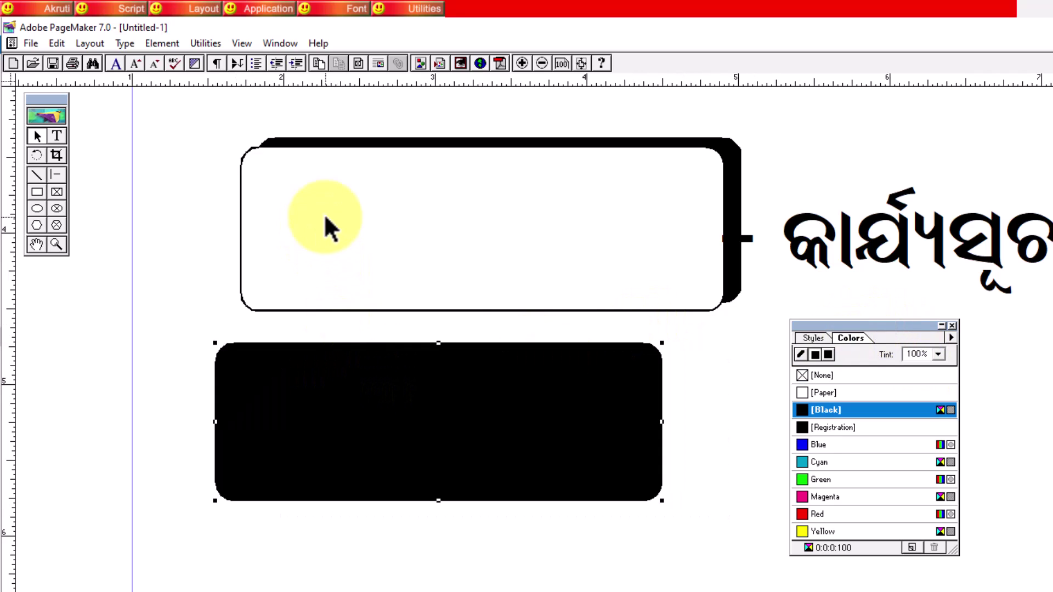
left_click_drag(323, 216, 512, 207)
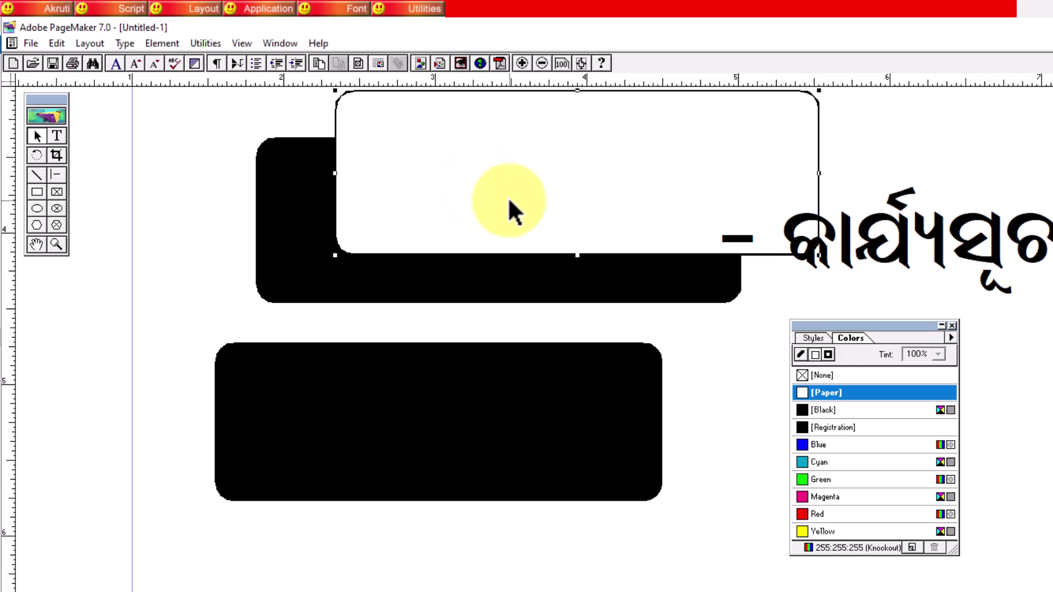
left_click(322, 229)
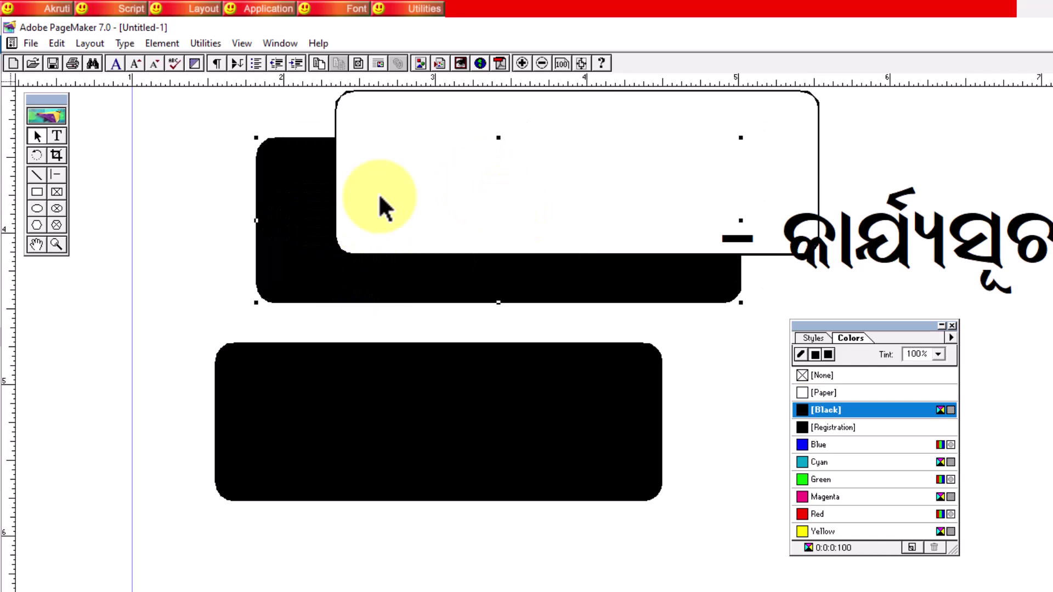
left_click(381, 204)
left_click(998, 236)
left_click(705, 563)
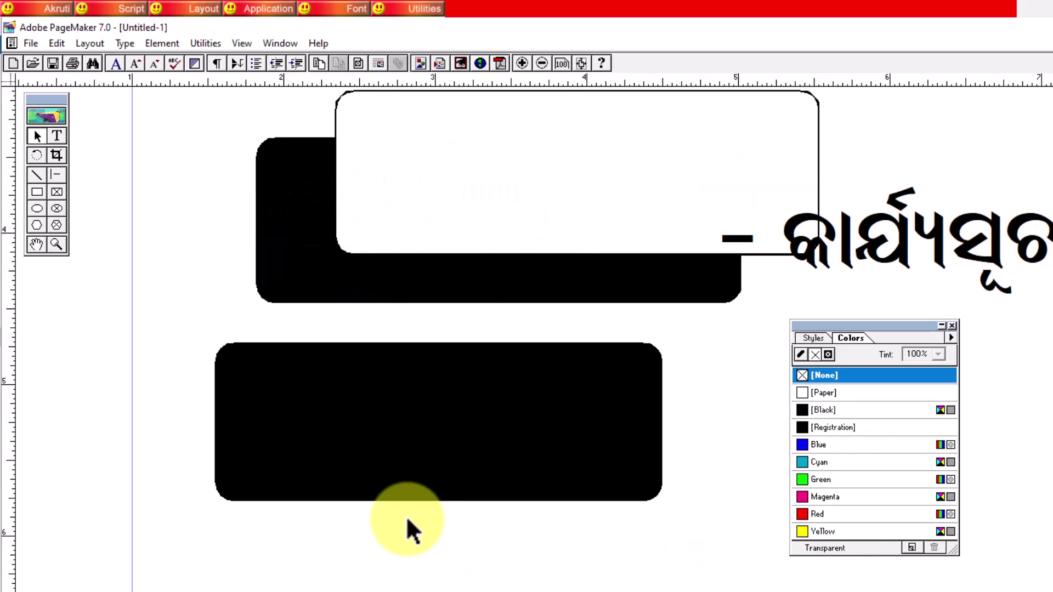
left_click(341, 386)
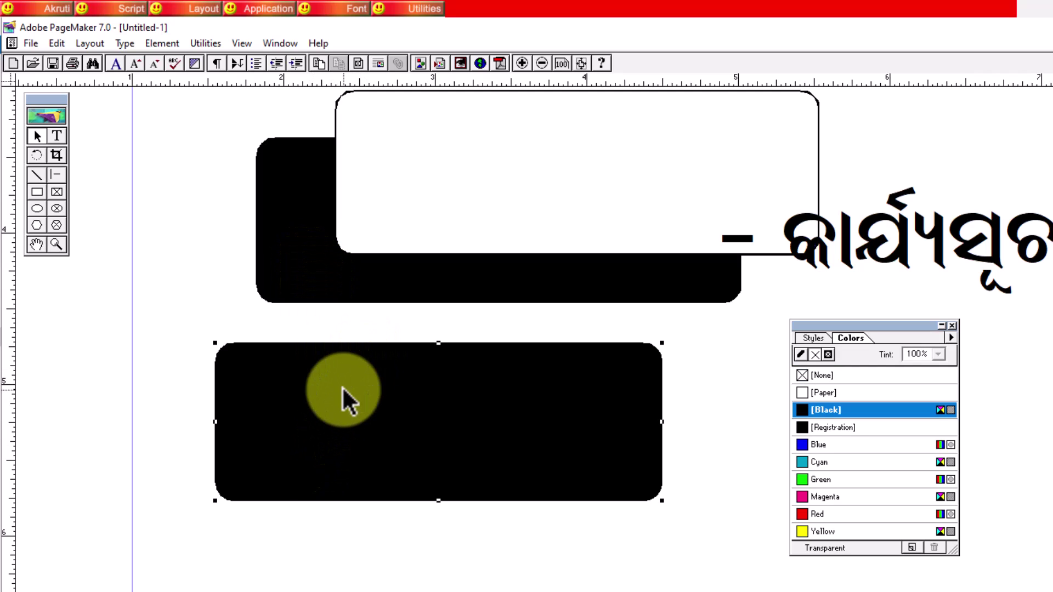
Delete the sample box's white rectangle and the black rectangle behind it.
left_click(432, 220)
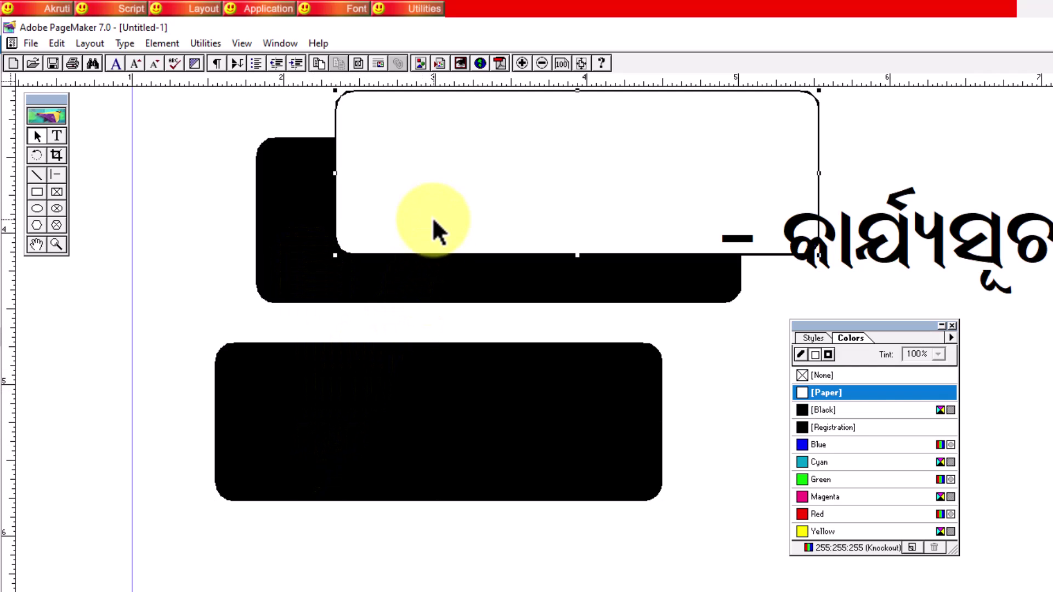
key("Delete")
left_click(414, 251)
key("Delete")
Move the remaining black rounded rectangle up and slightly left into the cleared area.
left_click(509, 391)
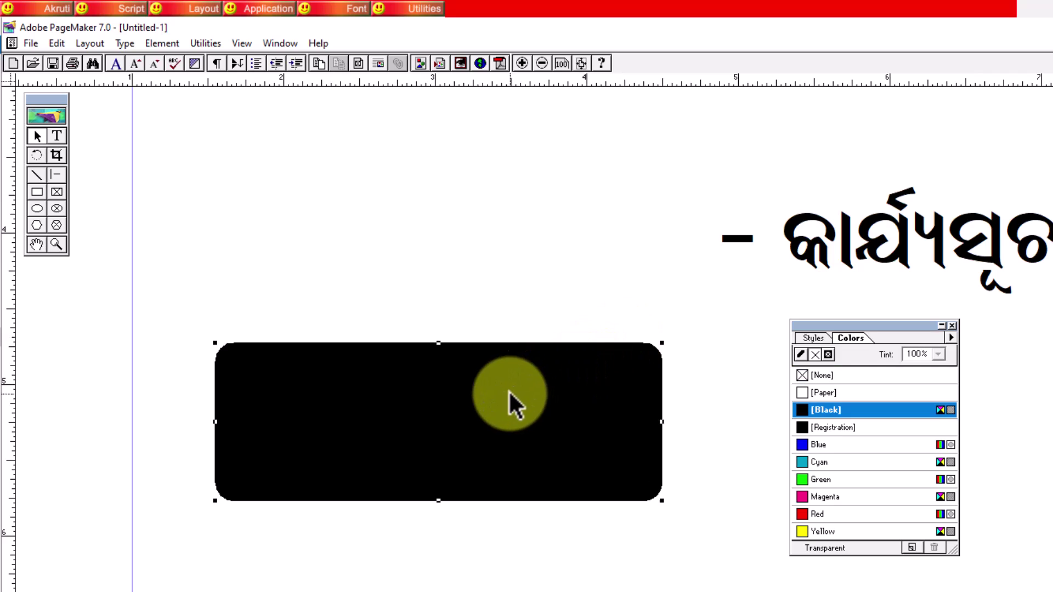
left_click_drag(509, 390, 479, 317)
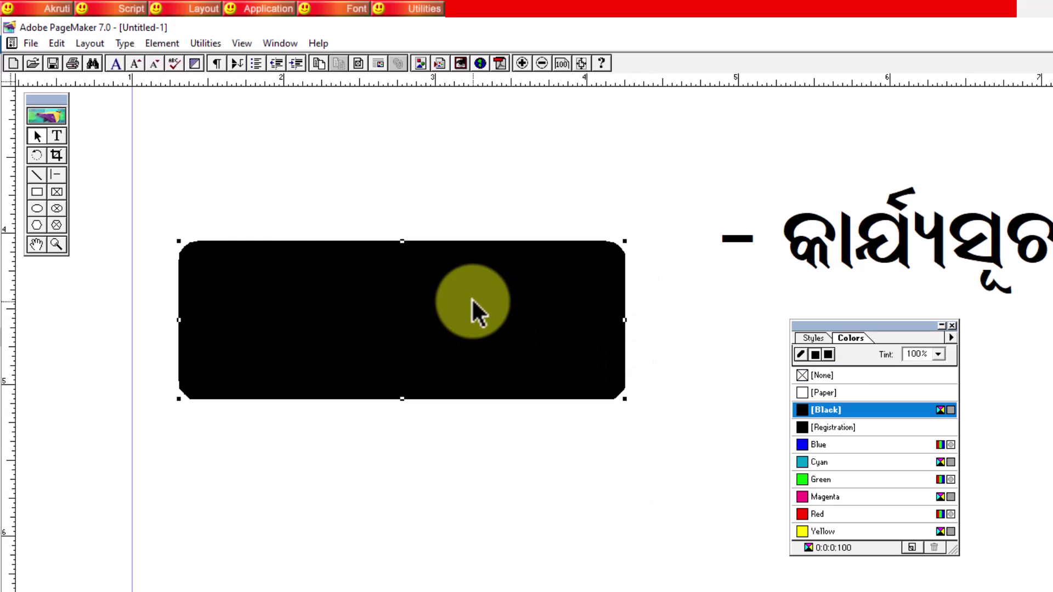
left_click_drag(472, 297, 466, 304)
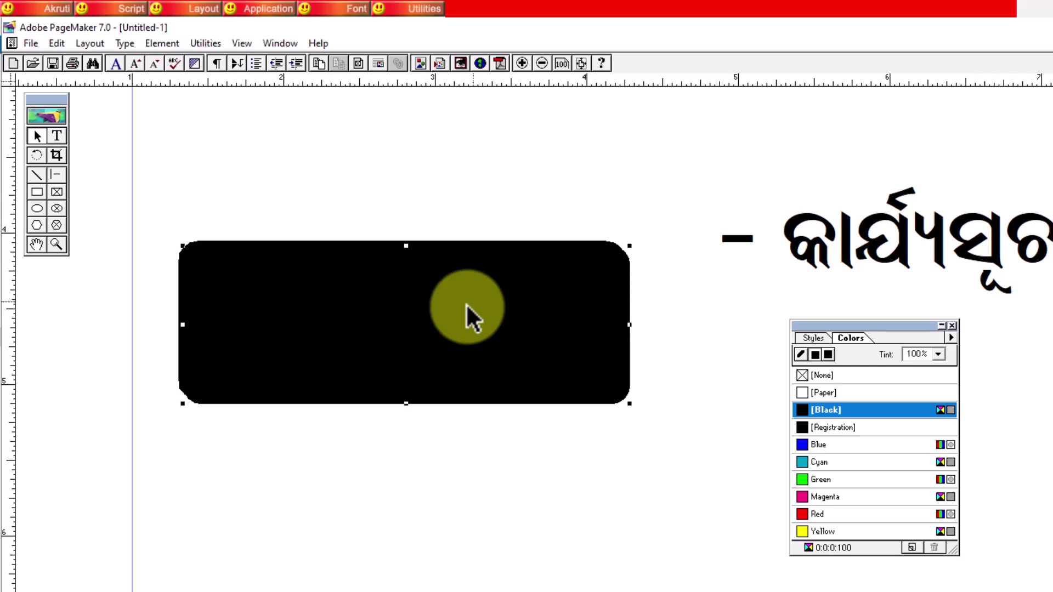
Duplicate the black rounded rectangle and place the copy offset below and to the right of the original.
key("ctrl+c")
key("ctrl+v")
left_click_drag(506, 407, 534, 390)
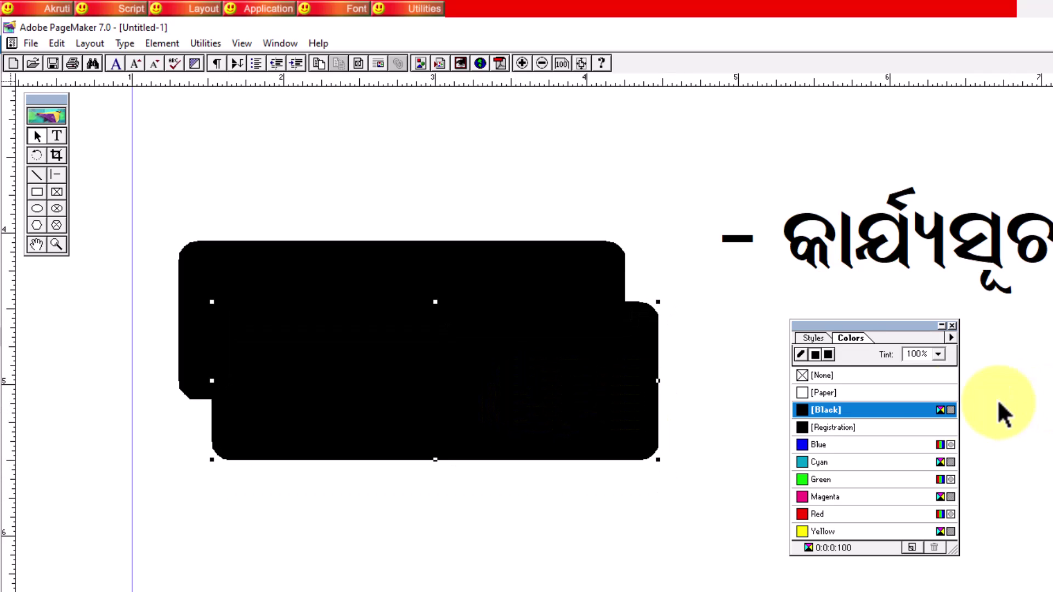
Fill the copied rectangle with Paper, briefly comparing it with None.
left_click(866, 392)
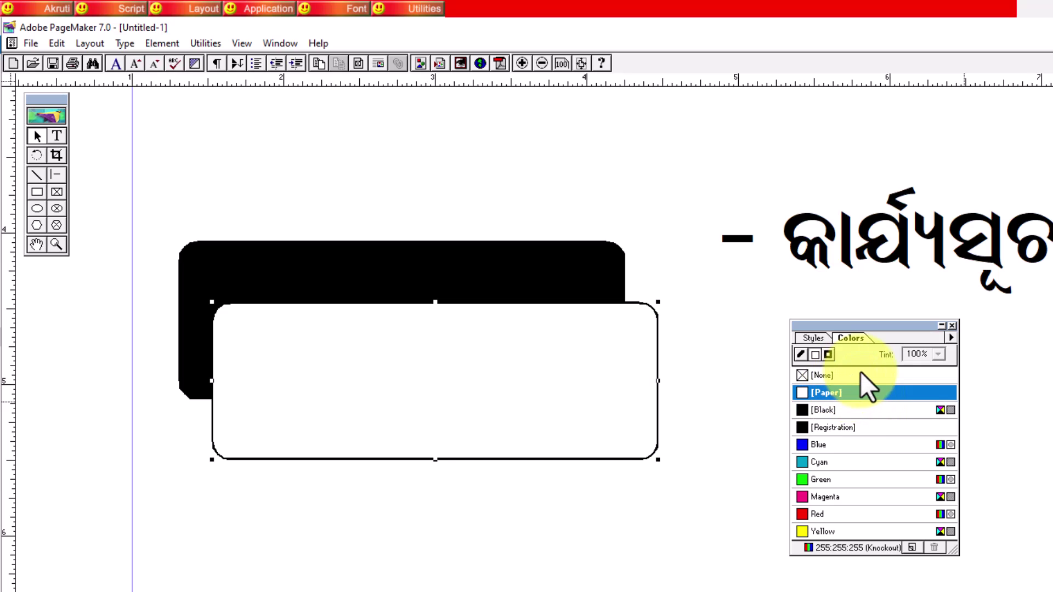
left_click(862, 372)
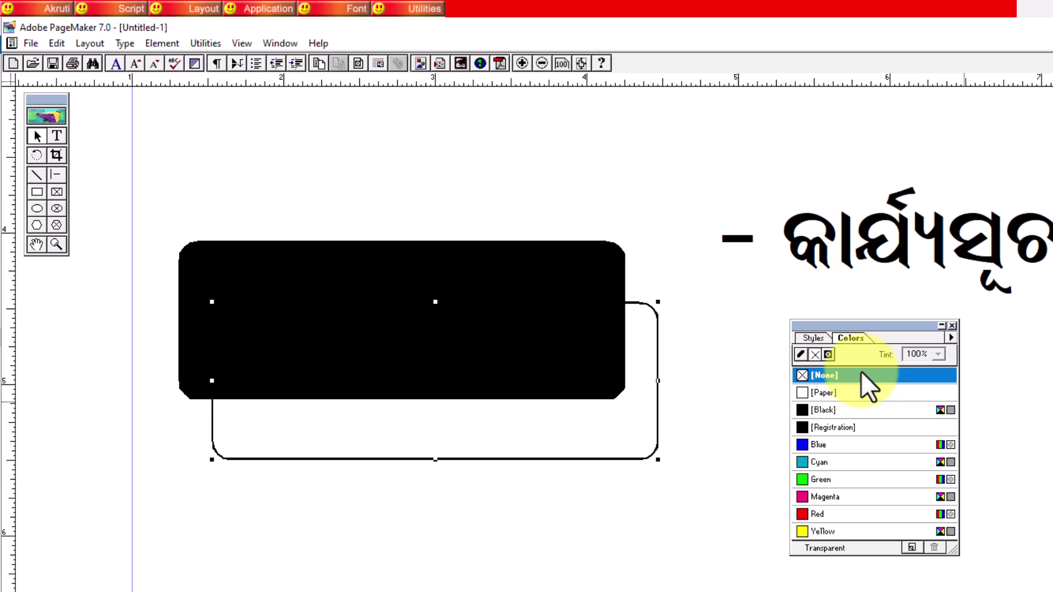
left_click(861, 391)
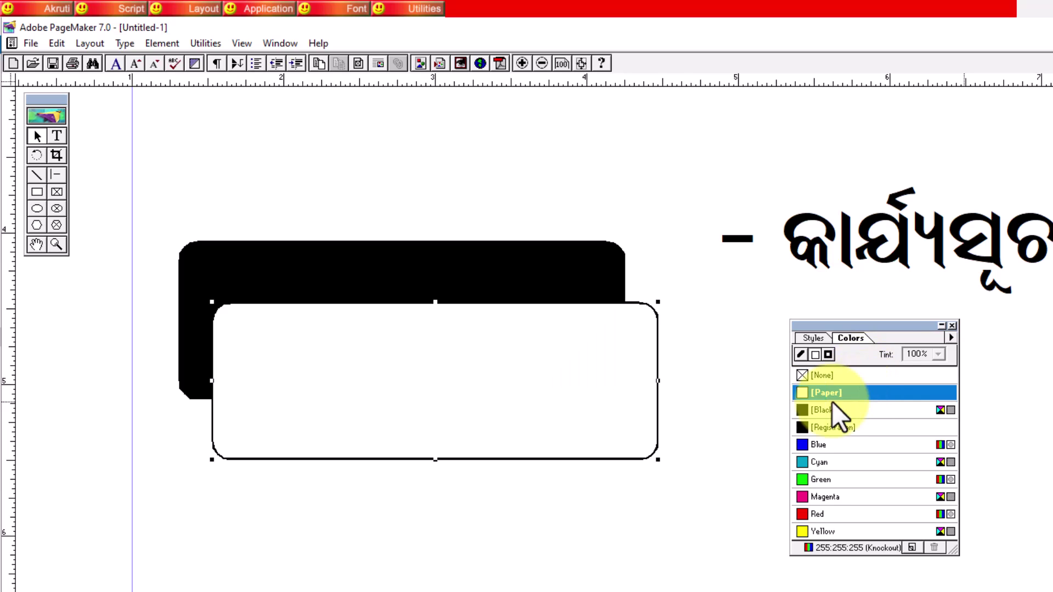
Move the white copy up closer to the black rectangle's edge, and shift the black rectangle slightly left.
mouse_move(552, 383)
left_mouse_down()
mouse_move(555, 348)
mouse_move(537, 348)
mouse_move(546, 334)
mouse_move(552, 361)
mouse_move(533, 383)
left_mouse_up()
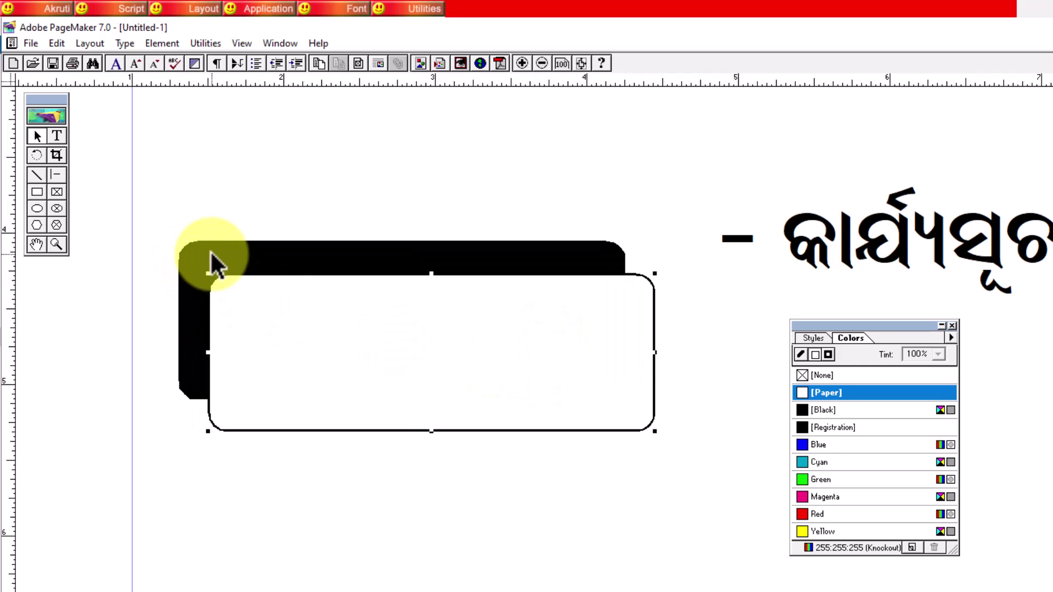
left_click_drag(201, 249, 193, 250)
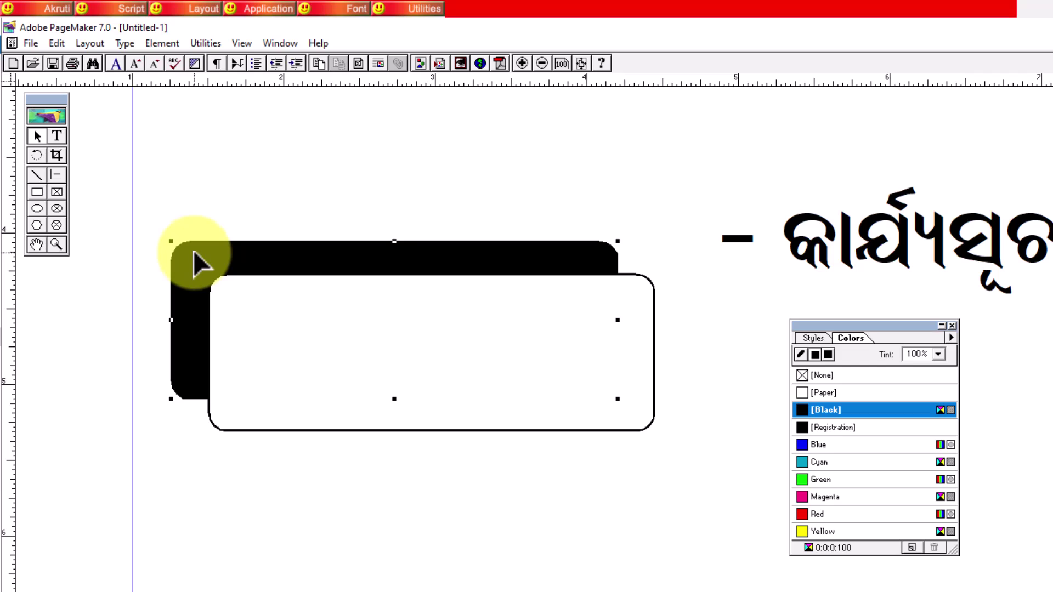
Alternate the black rectangle repeatedly between the front and the back of the stack, ending behind the white one.
key("ctrl+f")
key("ctrl+b")
key("ctrl+f")
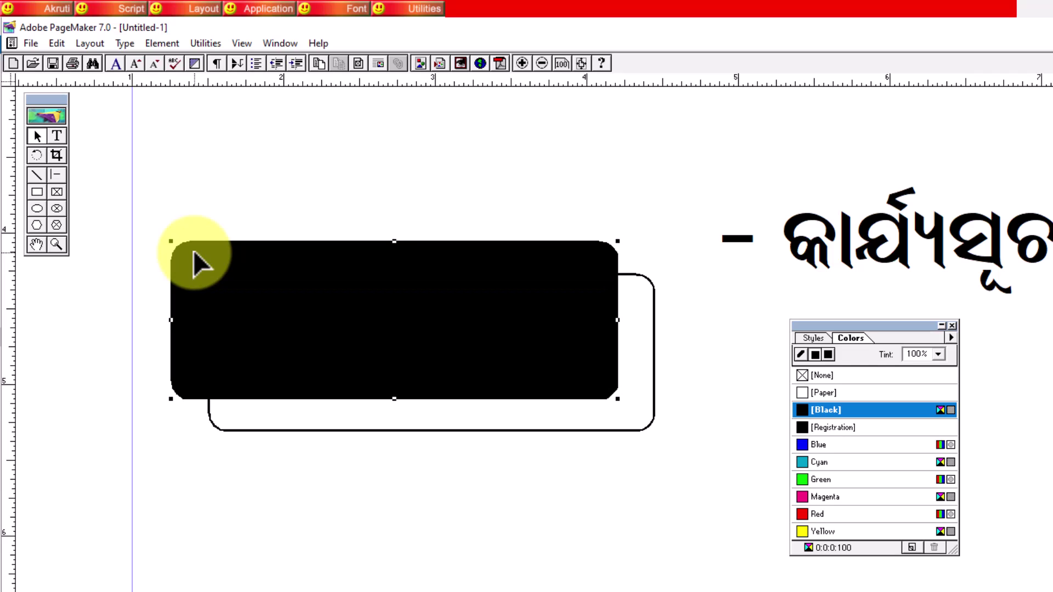
key("ctrl+b")
key("ctrl+f")
key("ctrl+b")
key("ctrl+f")
key("ctrl+b")
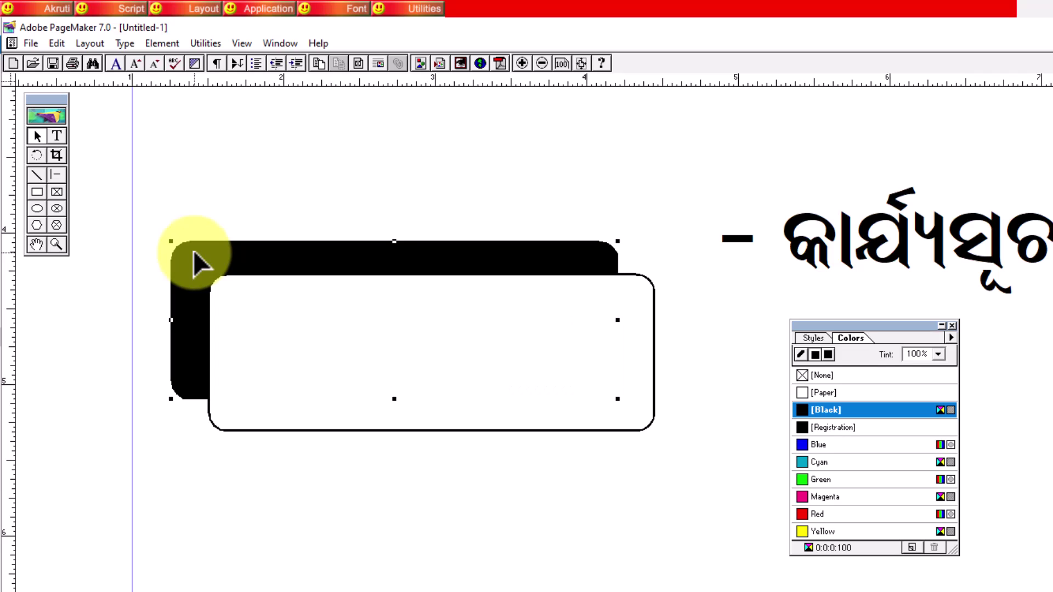
key("ctrl+shift+bracketright")
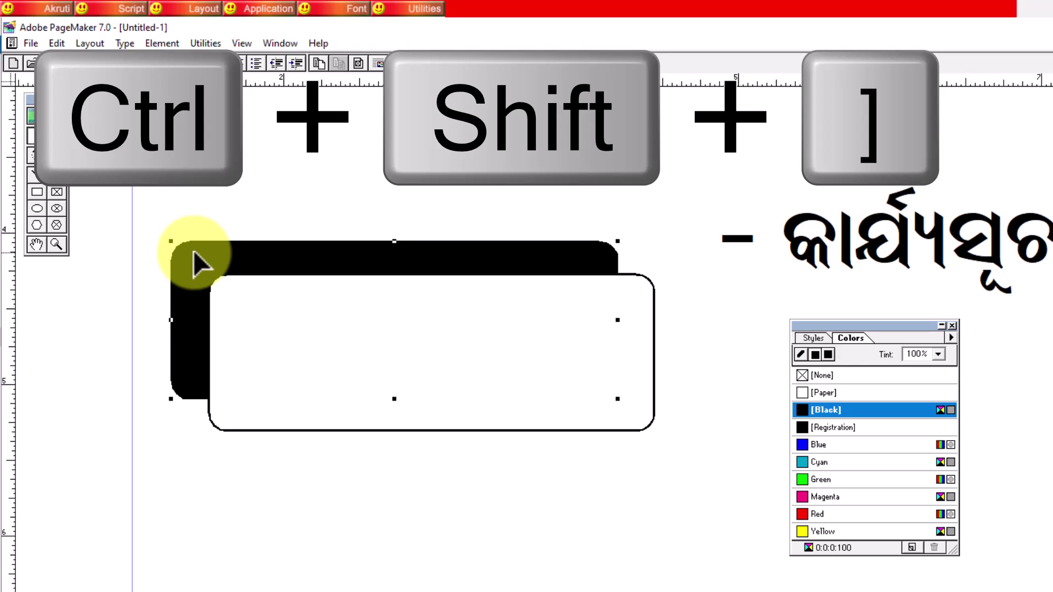
Move the white rectangle up so the black one extends below it and to its left.
left_click(218, 165)
left_click(364, 332)
left_click_drag(364, 332, 360, 256)
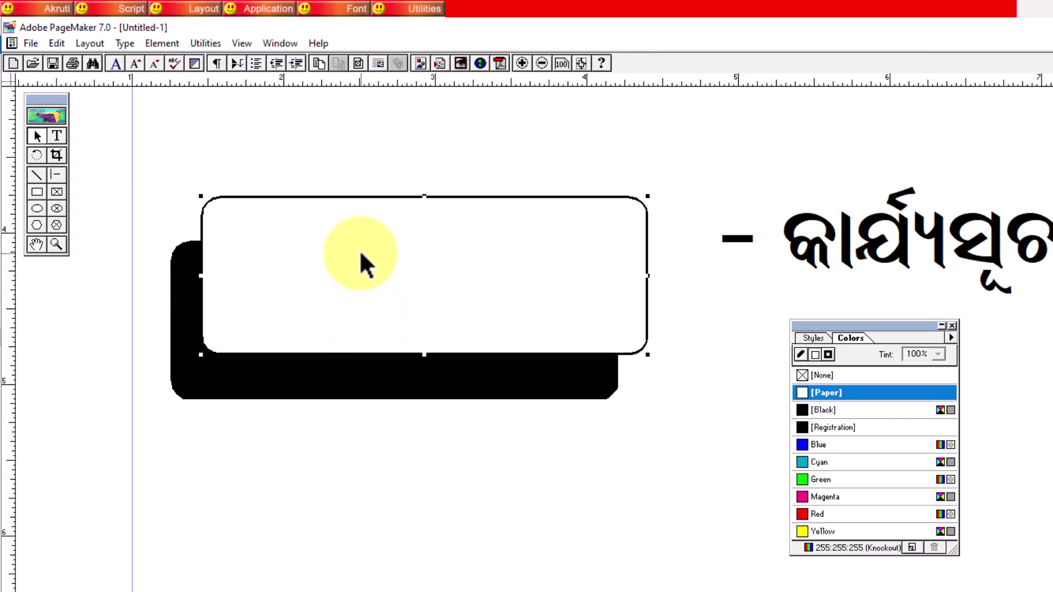
Try Send Backward on the white rectangle, and bring it to the front again.
left_click(156, 43)
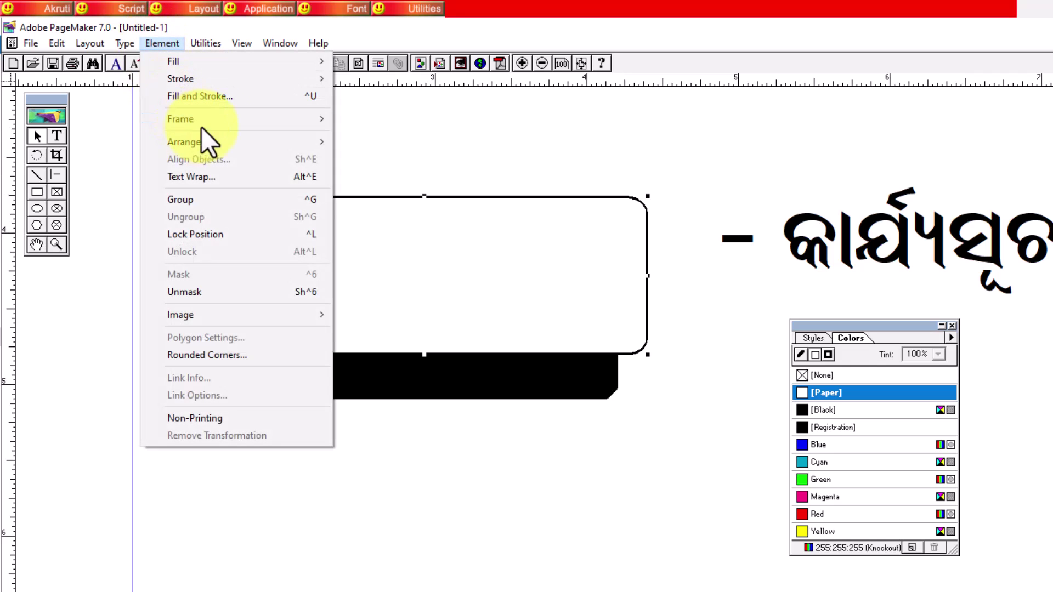
mouse_move(210, 140)
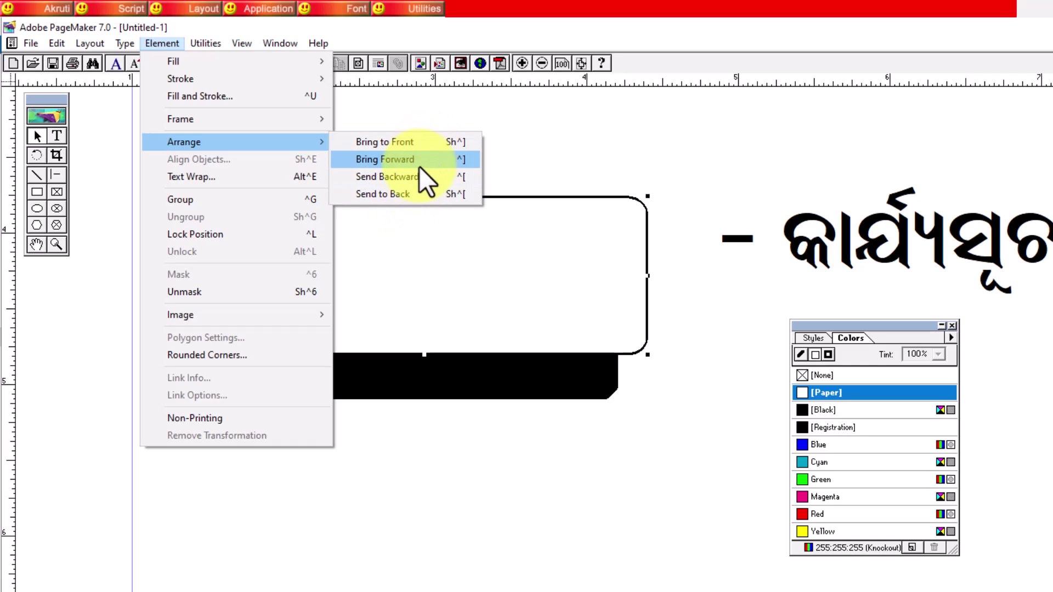
left_click(423, 181)
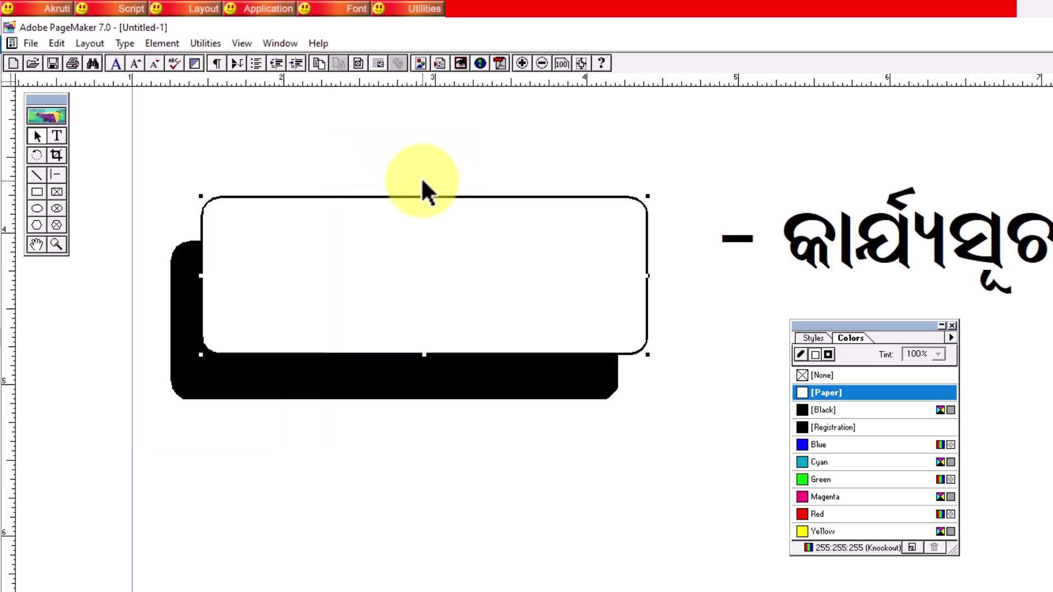
left_click(164, 43)
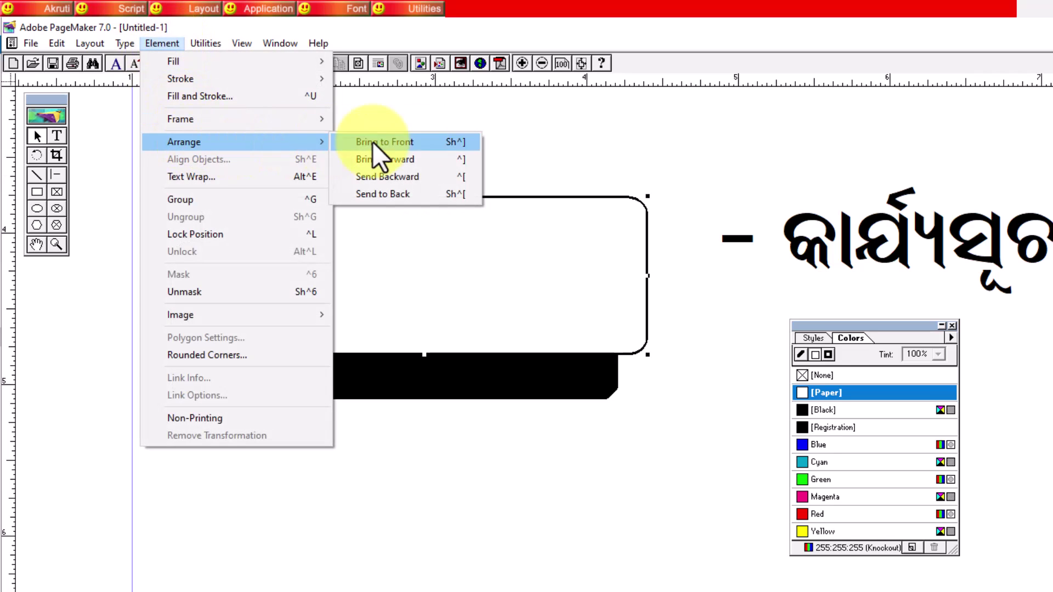
left_click(426, 146)
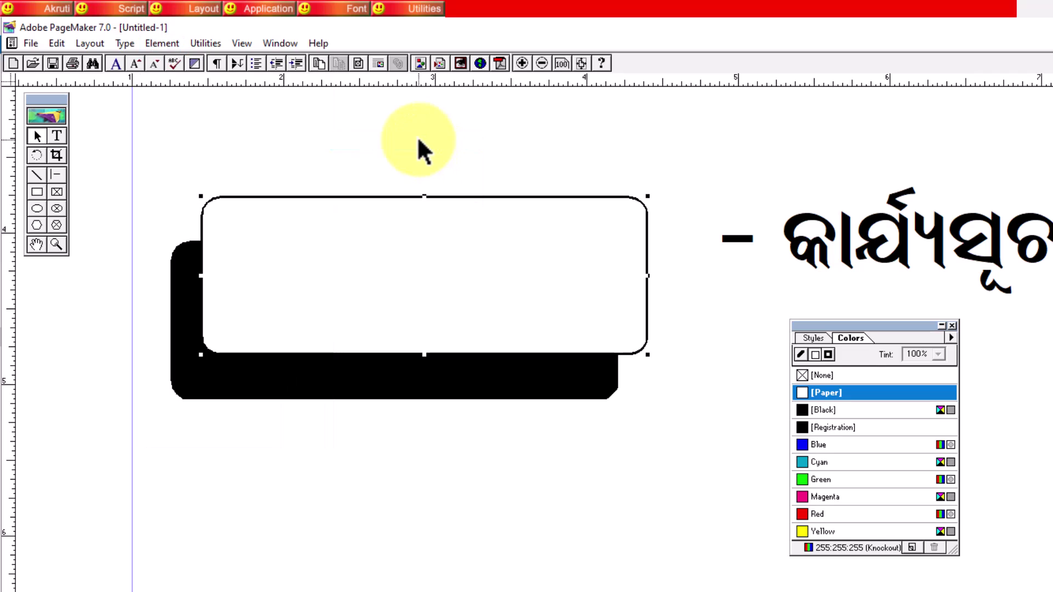
Apply Send Backward to the white rectangle, and send it to the back behind the black rectangle.
left_click(173, 44)
mouse_move(206, 144)
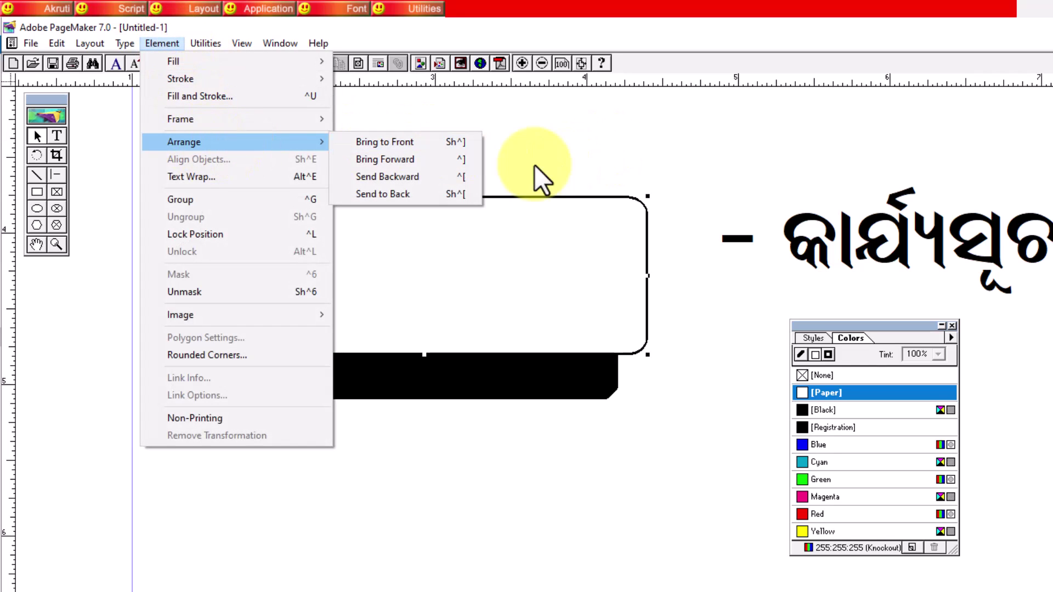
left_click(431, 179)
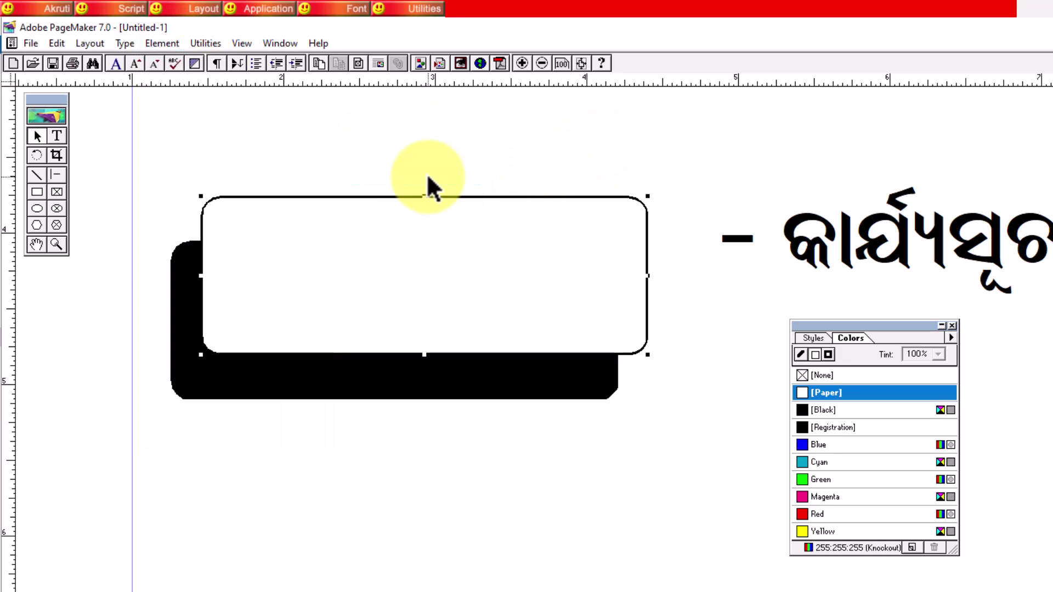
left_click(170, 42)
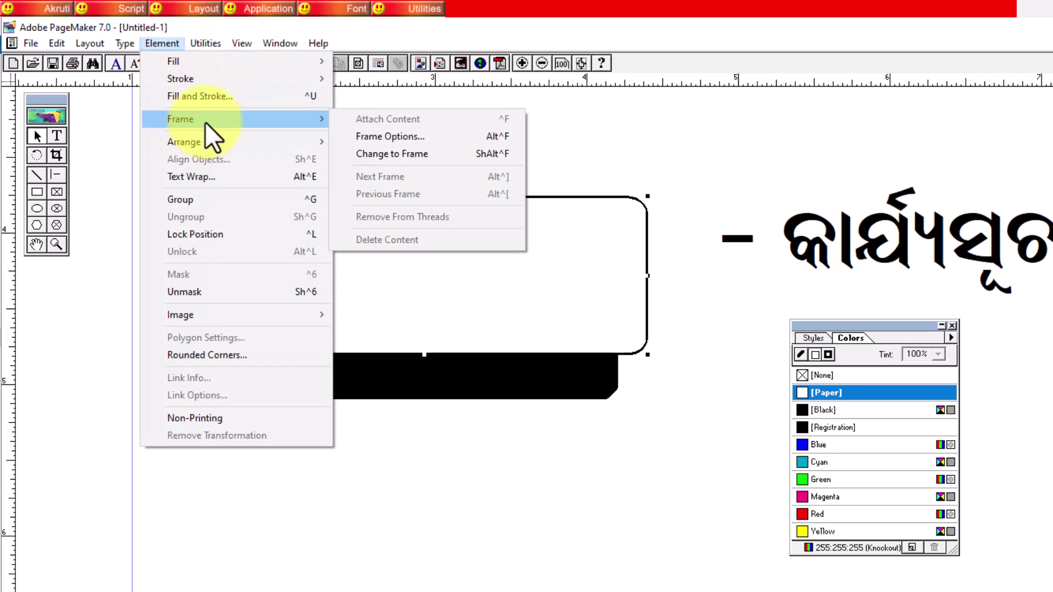
mouse_move(196, 138)
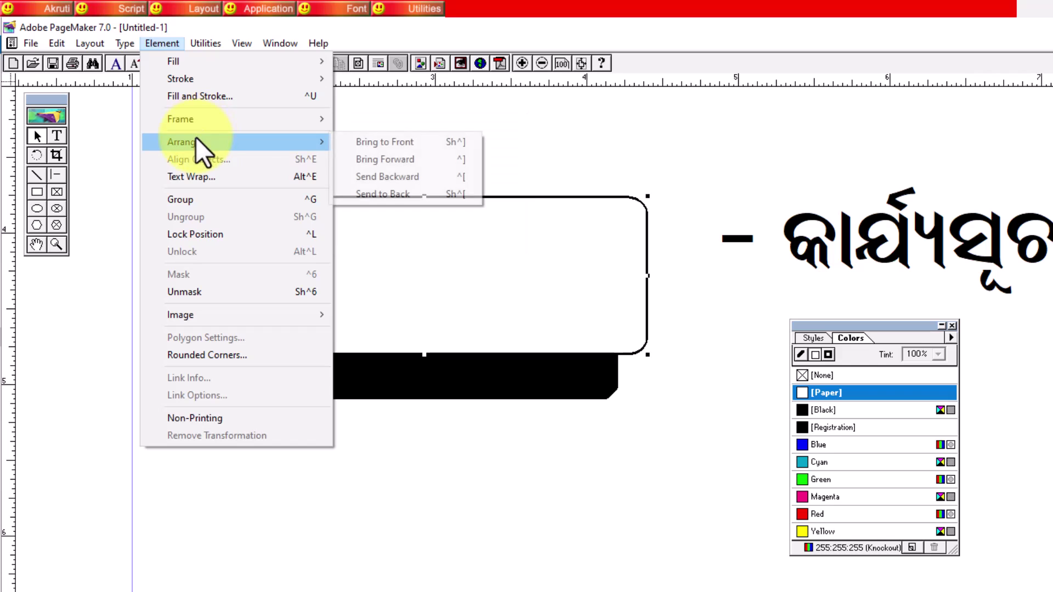
left_click(404, 195)
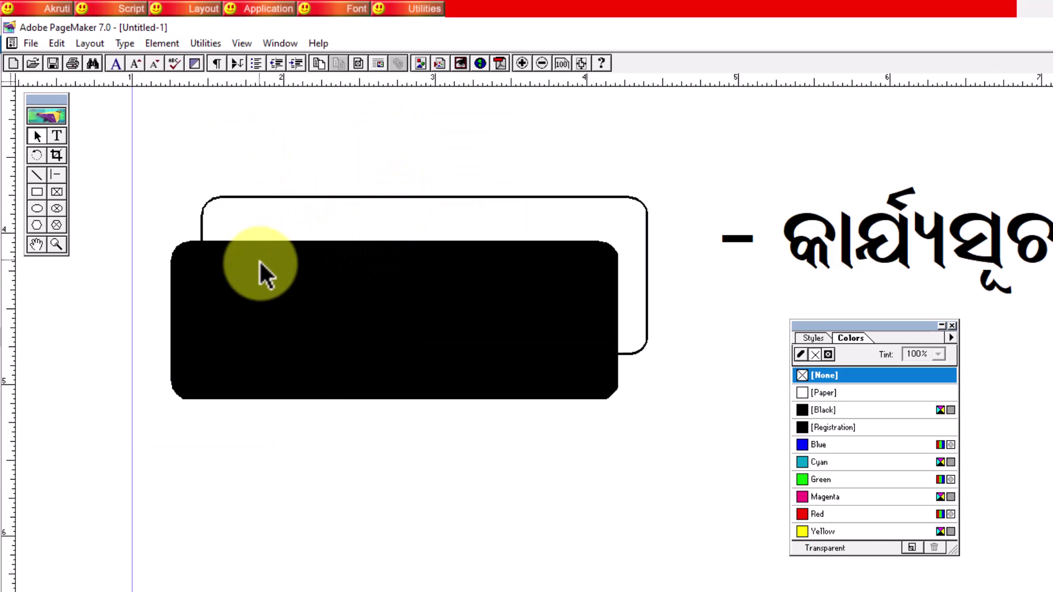
Move the black rectangle lower, and lower the white rectangle so that it partly overlaps behind the black one.
left_click_drag(259, 260, 309, 269)
left_click_drag(341, 364, 320, 382)
left_click(460, 224)
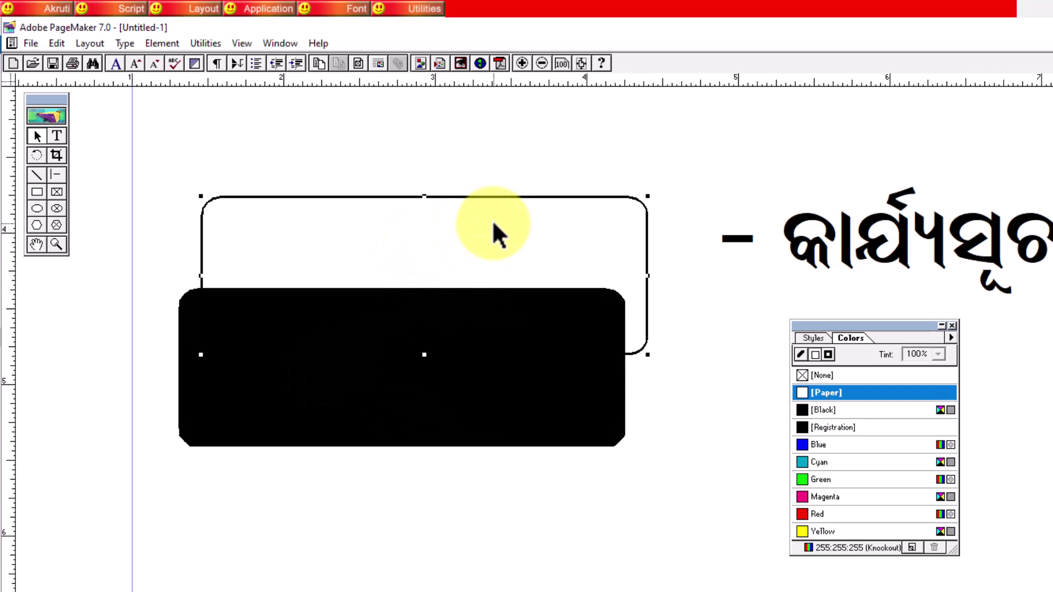
left_click_drag(455, 216, 462, 277)
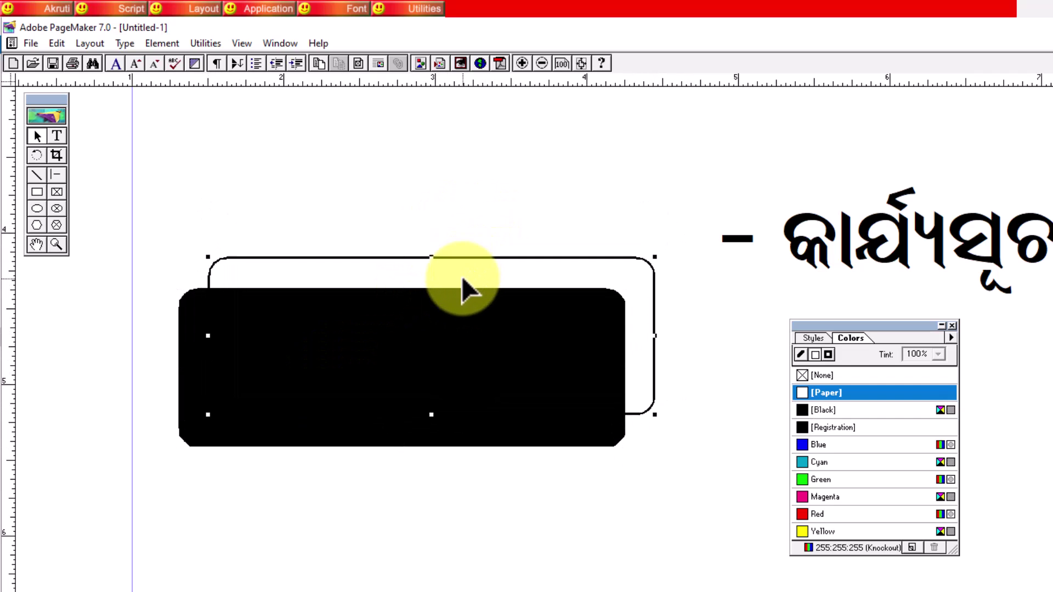
Bring the white rectangle to the front of the stack.
left_click(168, 46)
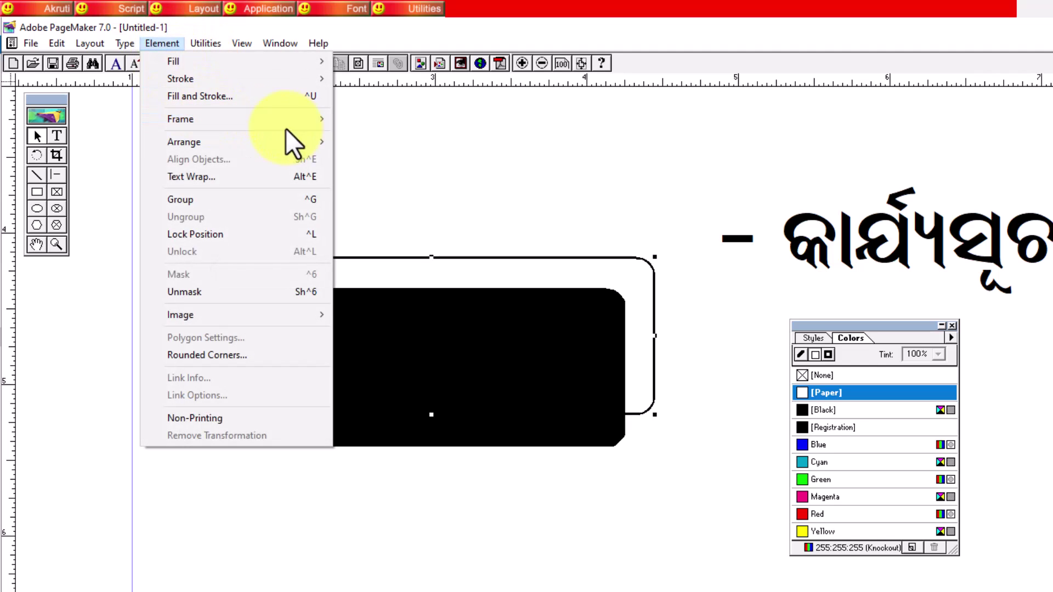
mouse_move(228, 143)
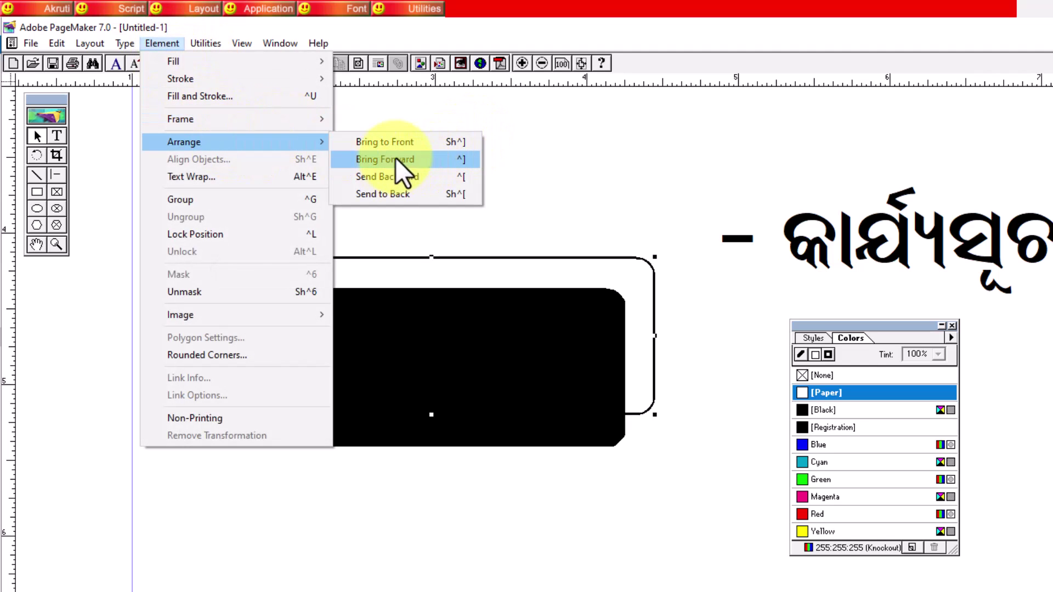
left_click(417, 143)
Position the white rectangle over the black one, offset slightly down and left so black shows along the top and right edges.
left_click_drag(462, 370, 602, 476)
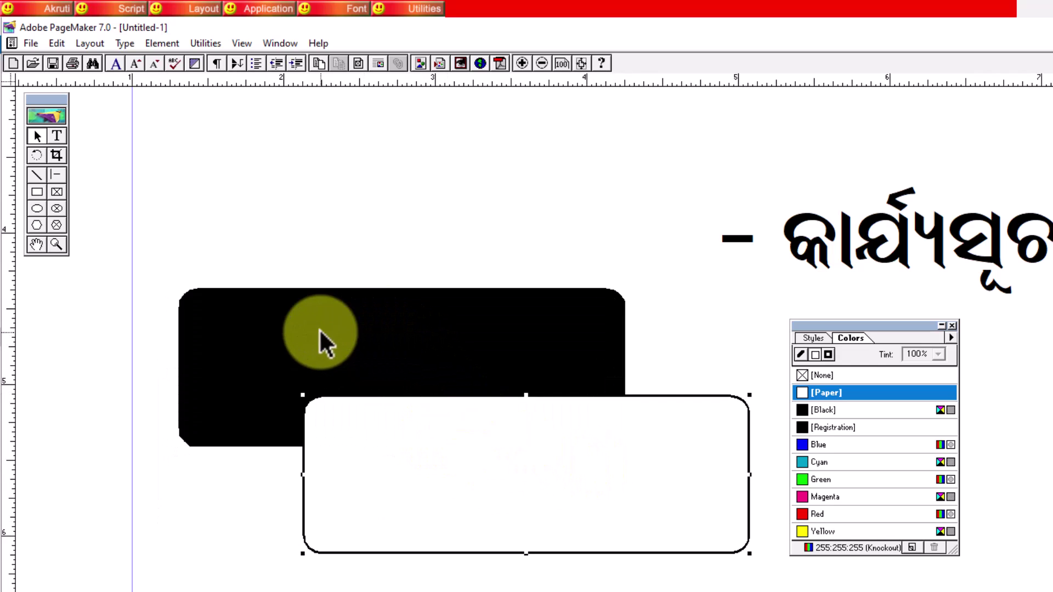
left_click(361, 305)
left_click(666, 476)
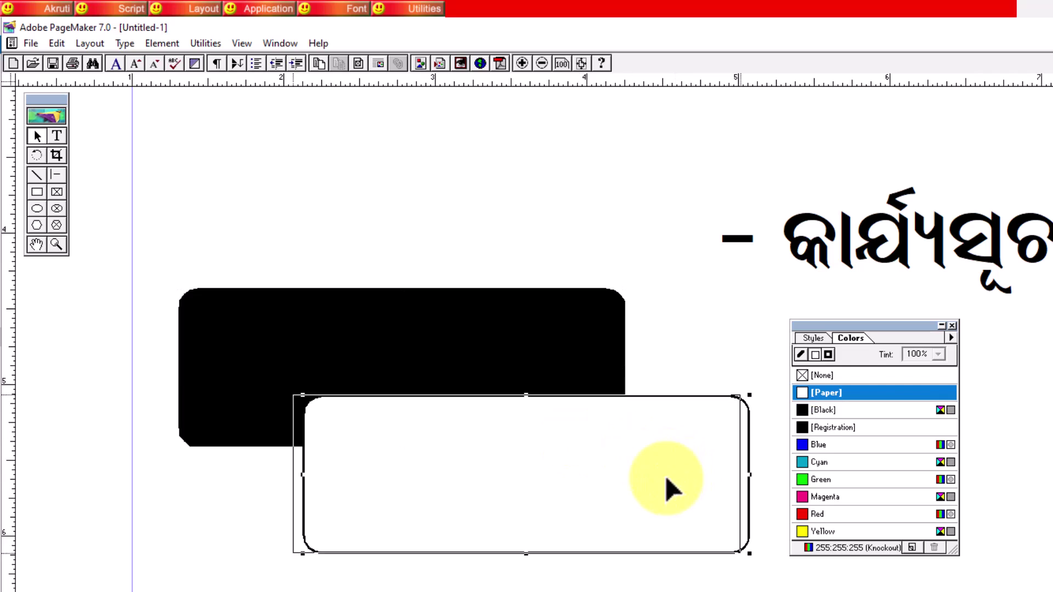
left_click_drag(666, 475, 562, 397)
left_click(583, 156)
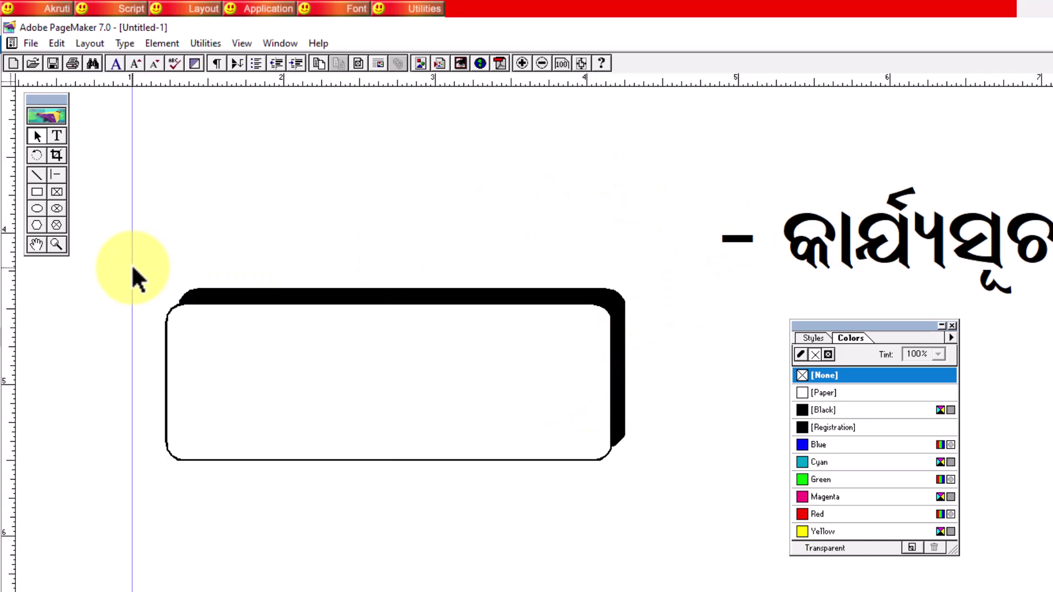
Create a text block across the inside of the white rectangle and enter the placeholder text "ieGùGGùeGøûøûøûùRû".
left_click(58, 135)
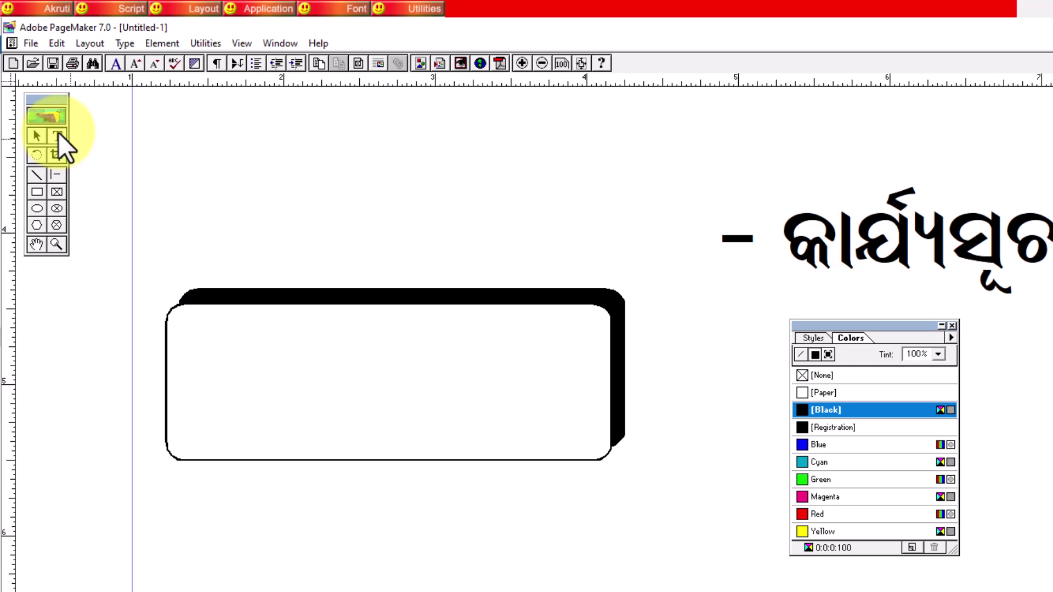
left_click(160, 201)
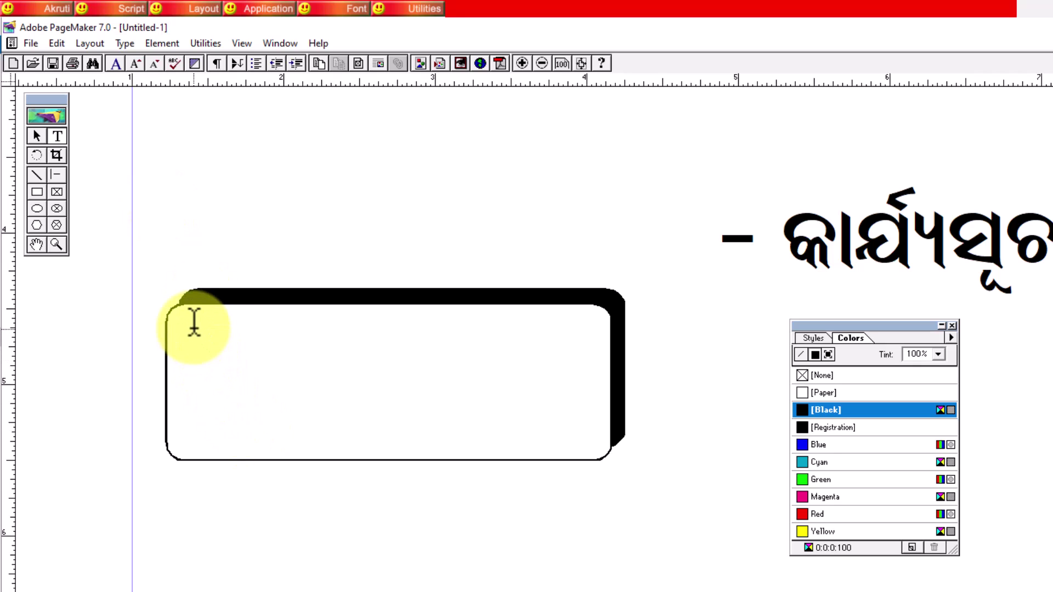
left_click_drag(182, 324, 598, 445)
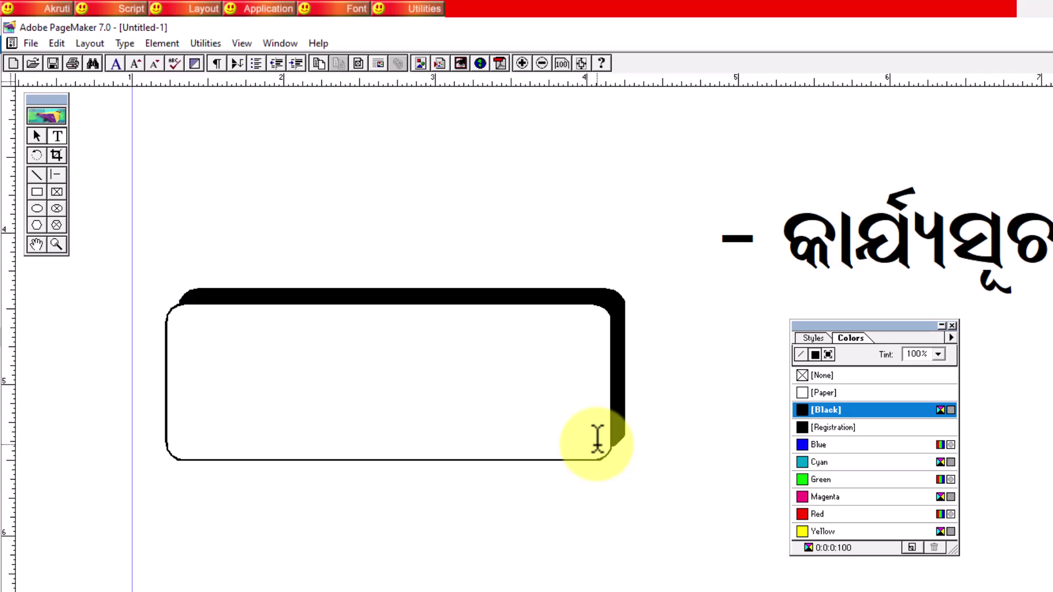
type("ieGùGGùeGøûøûøûùRû")
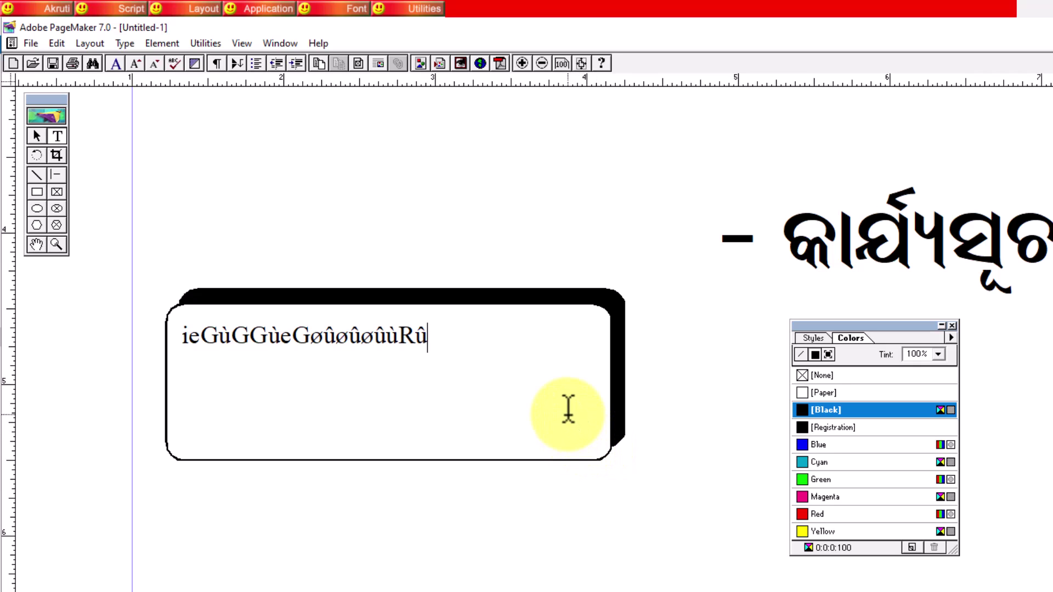
Place the Control palette just below the heading box and set the placeholder text's font to AkrutiOriHimadri-99.
key("ctrl+a")
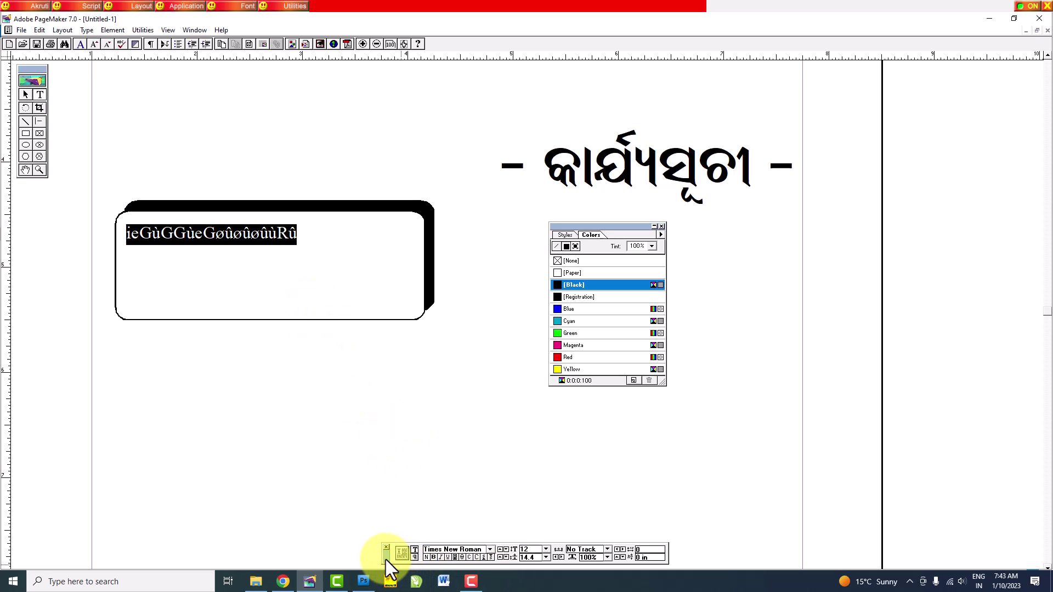
left_click_drag(386, 559, 192, 345)
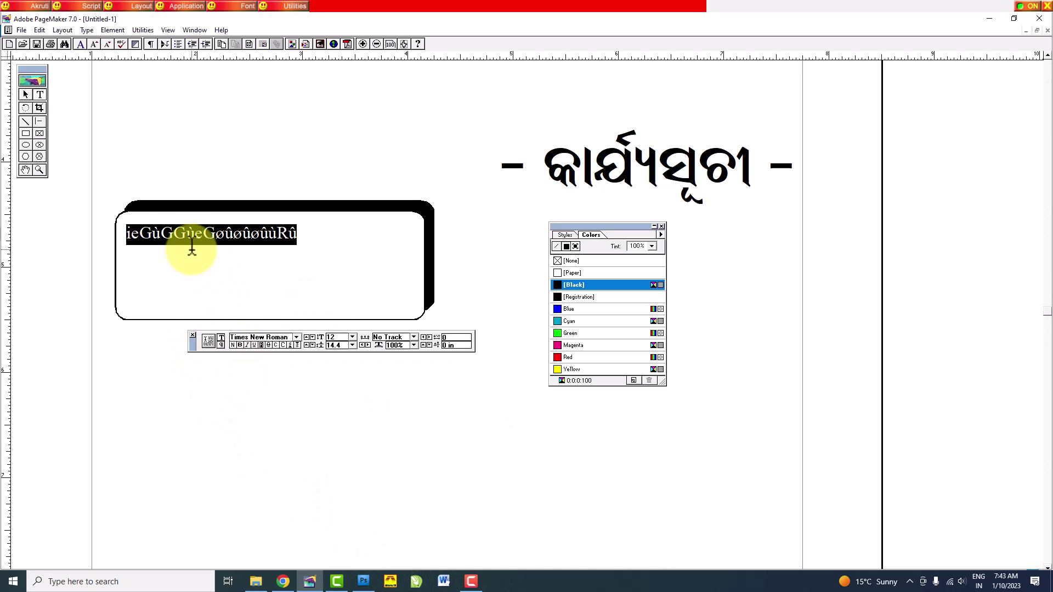
left_click(296, 234)
left_click_drag(296, 234, 103, 234)
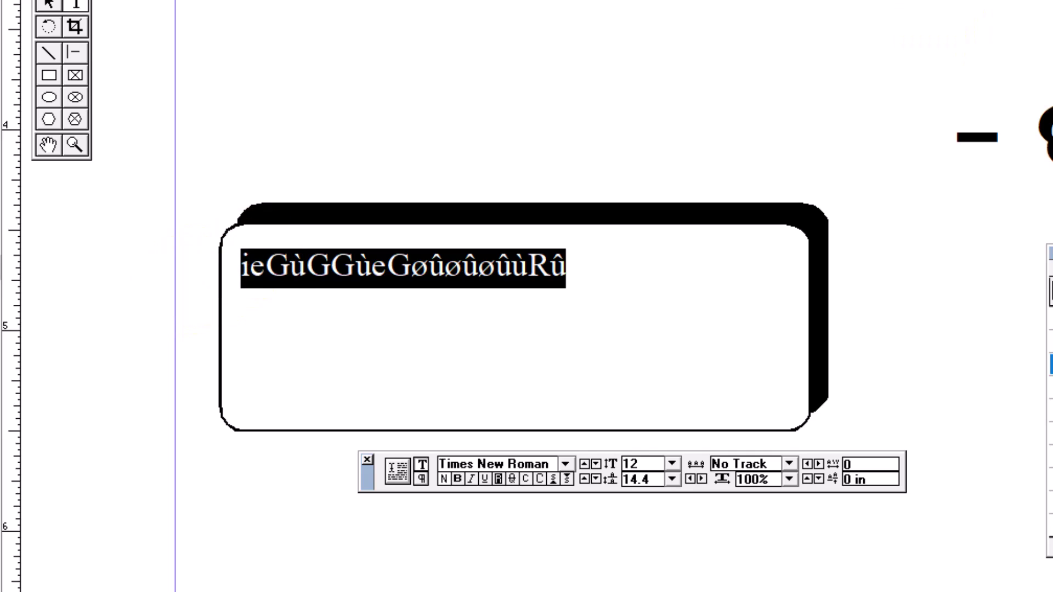
key("Right")
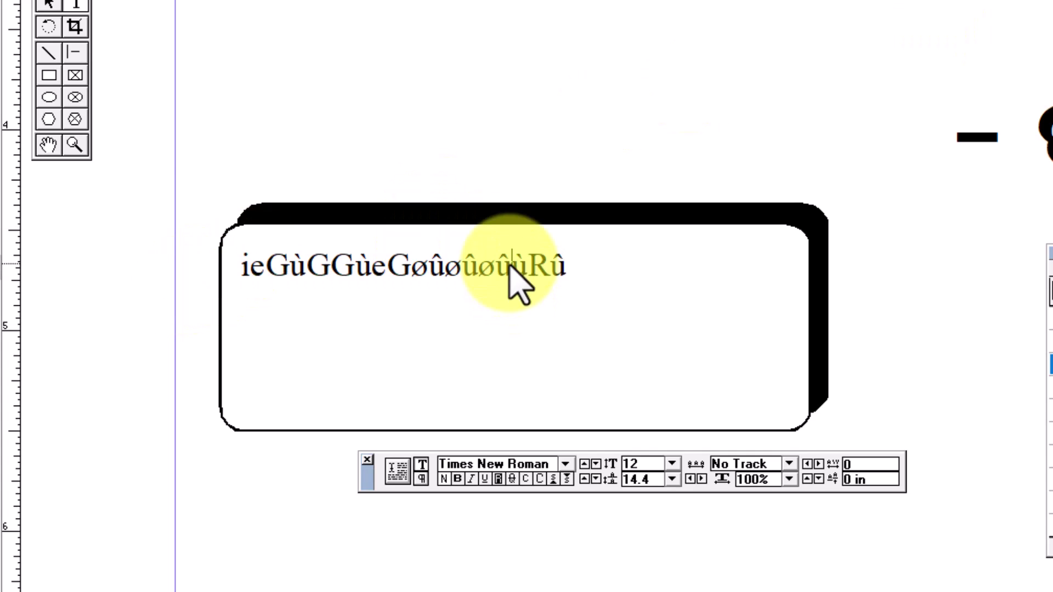
left_click_drag(623, 270, 89, 275)
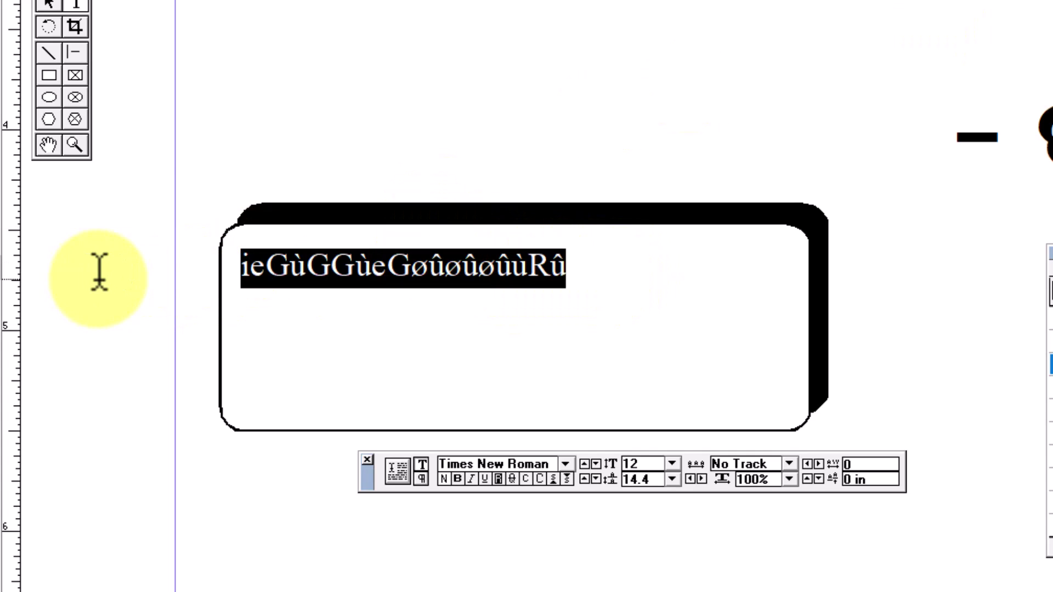
left_click(525, 464)
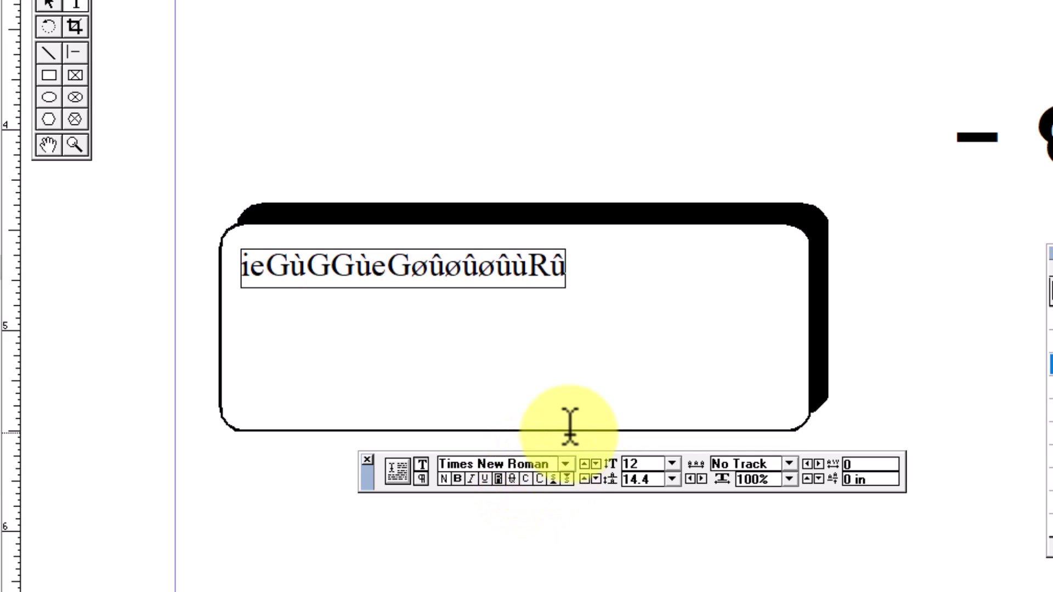
key("ctrl+a")
key("BackSpace")
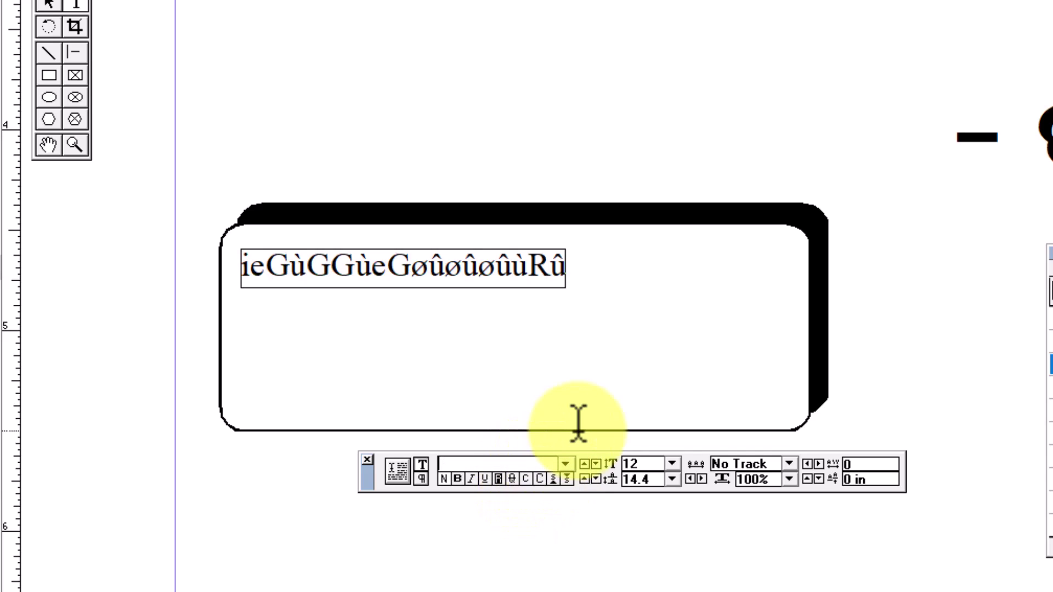
type("Ak")
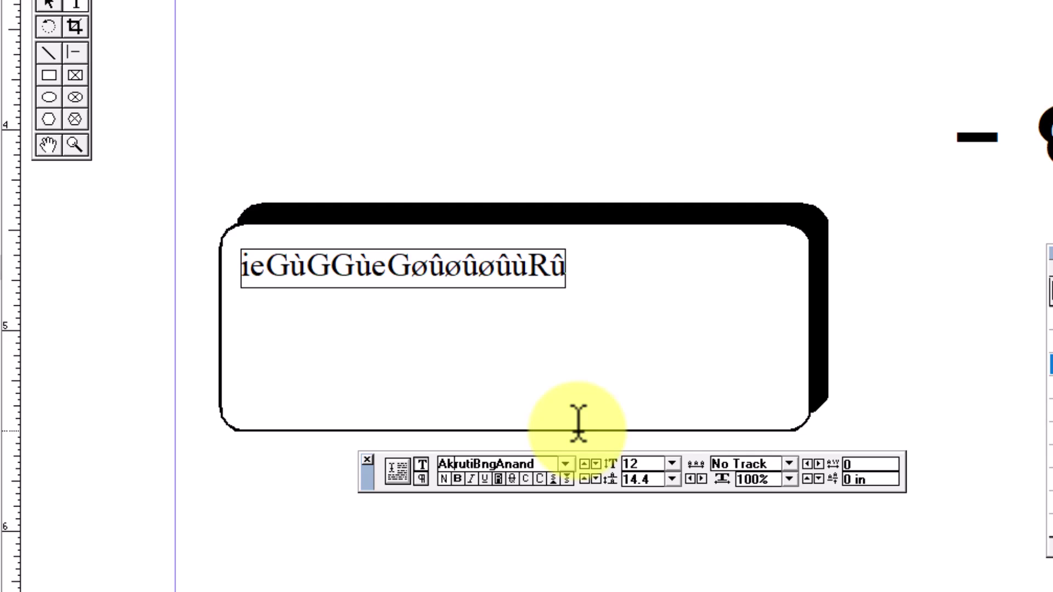
type("rutiOriHimadri-99")
key("Return")
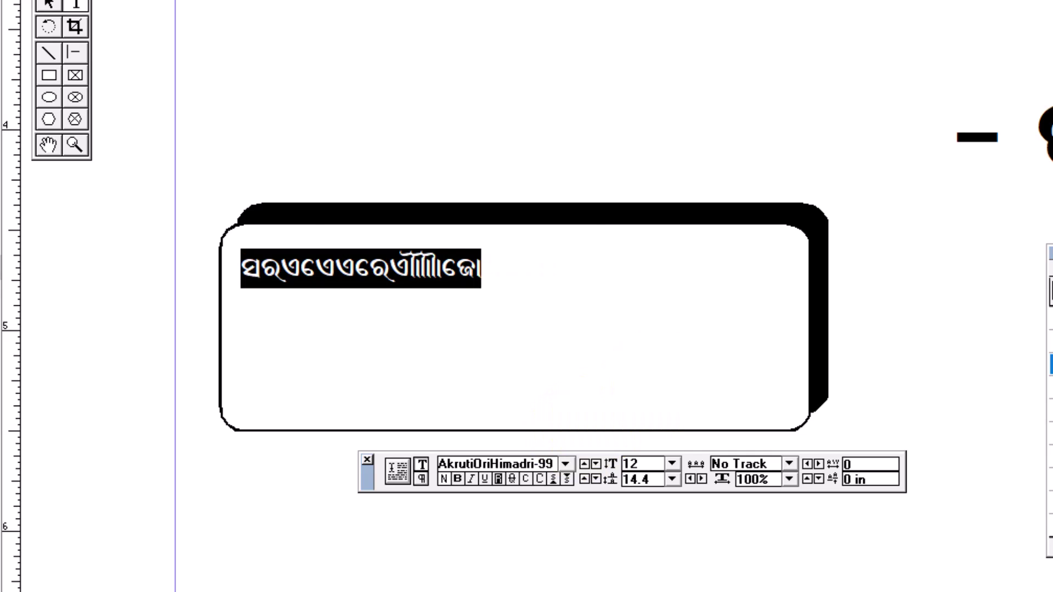
Replace the placeholder text with the Odia heading "କାର୍ଯ୍ୟସୂଚୀ" and select its text block.
left_click(482, 282)
left_click_drag(510, 270, 206, 269)
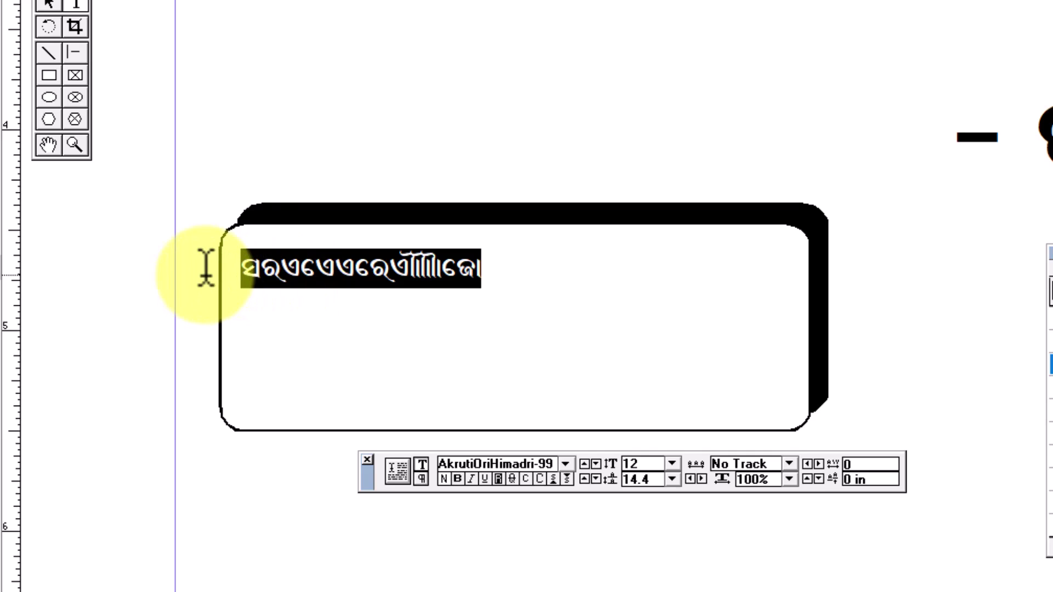
type("କାର୍ଯ୍ୟସ")
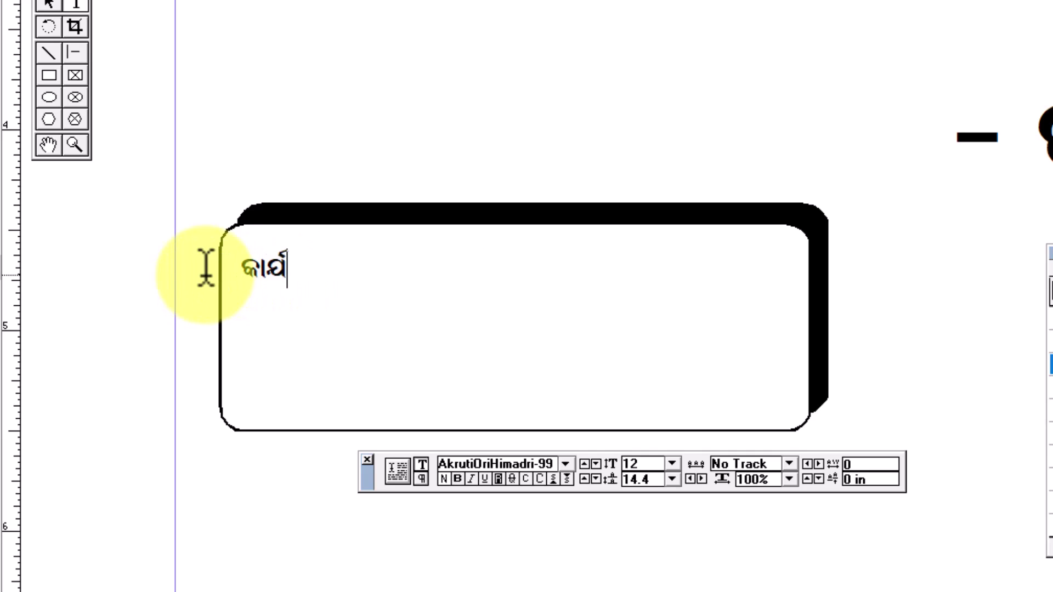
type("ୂଚୀ")
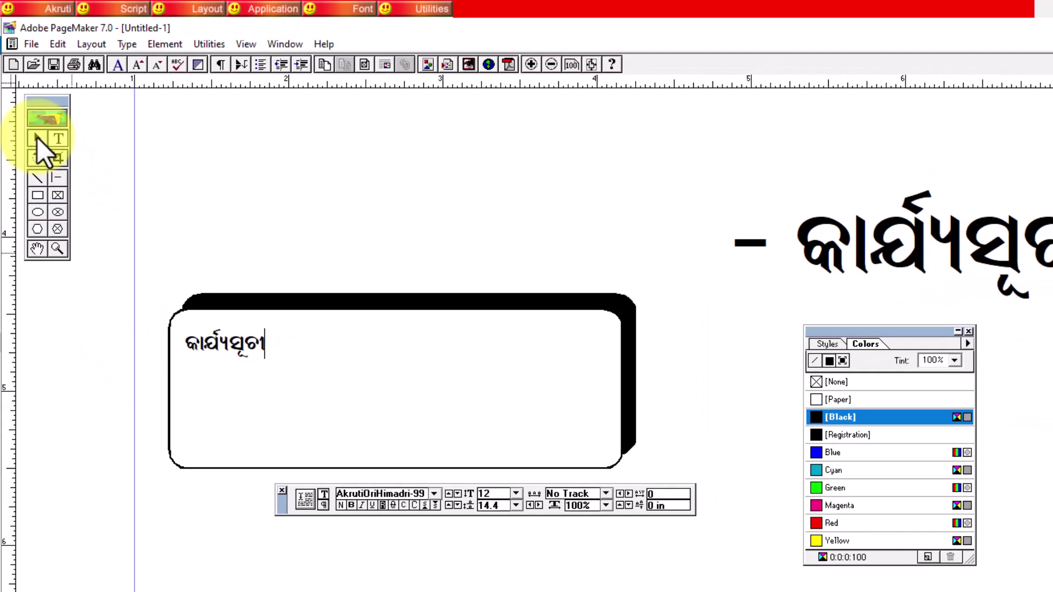
left_click(44, 139)
left_click(242, 340)
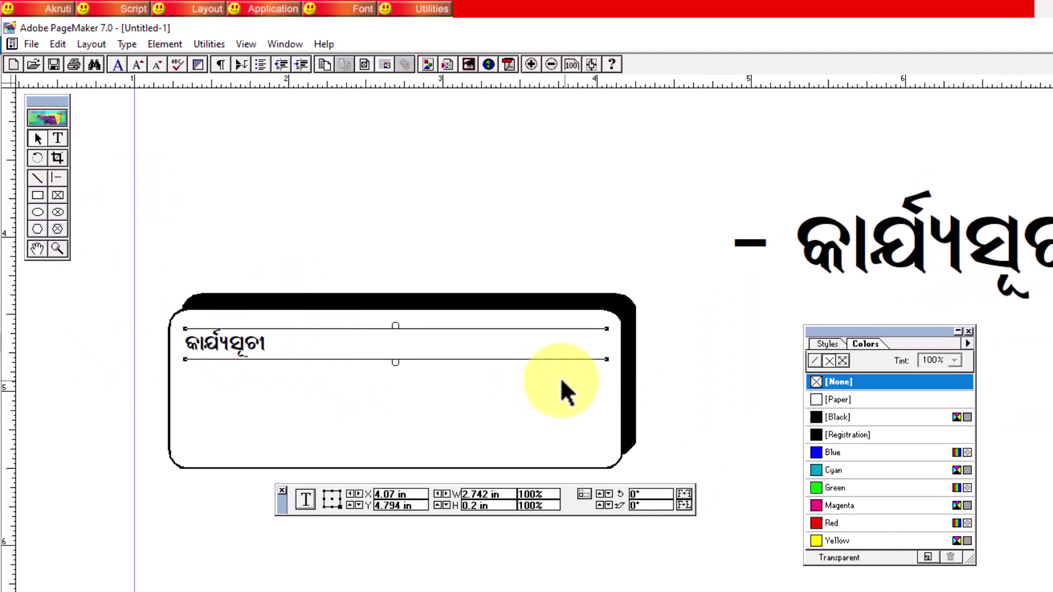
Select the heading text and increase its size in increments to 51 points.
left_click(57, 139)
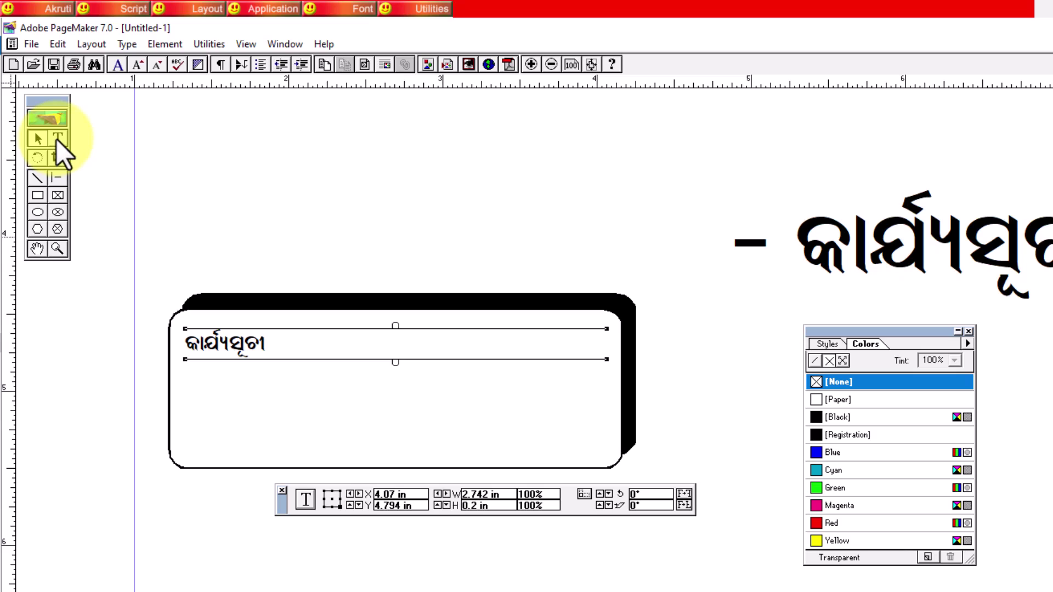
left_click_drag(301, 340, 49, 346)
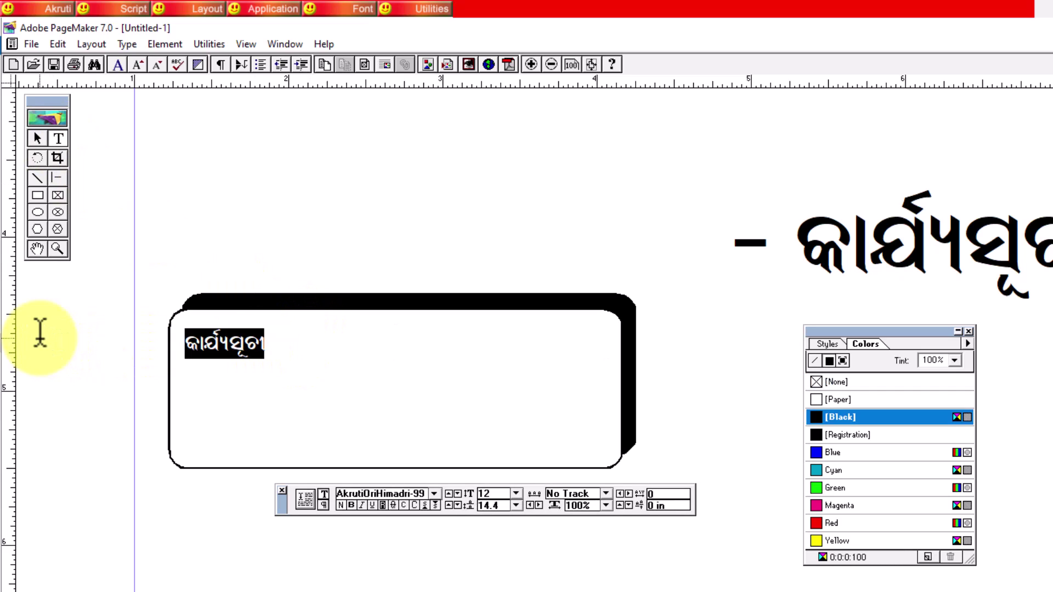
key("ctrl+alt+shift+period")
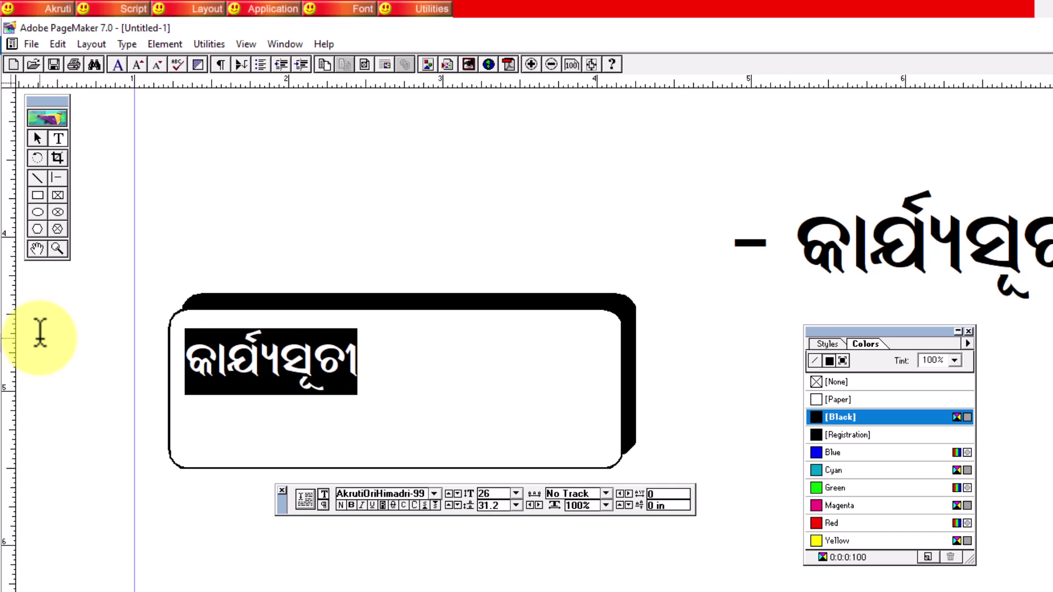
key("ctrl+alt+shift+period")
key("ctrl+alt+shift+period")
key("ctrl+alt+shift+period")
key("ctrl+alt+shift+period")
key("ctrl+alt+shift+period")
key("ctrl+alt+shift+period")
key("ctrl+alt+shift+period")
key("ctrl+alt+shift+period")
key("ctrl+alt+shift+period")
key("ctrl+alt+shift+period")
key("ctrl+alt+shift+period")
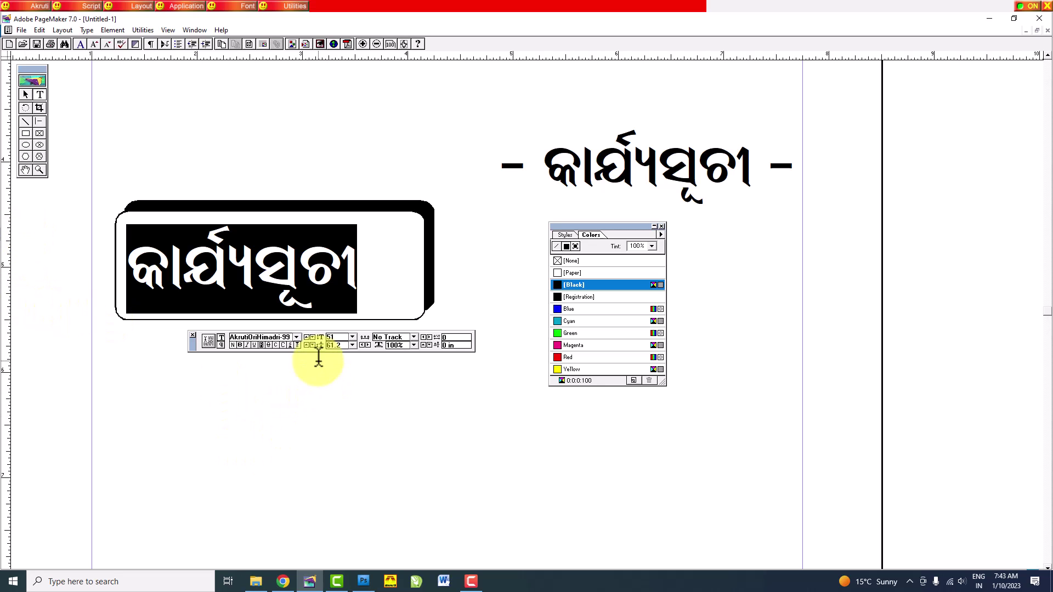
Set the heading text's font size to 45 points.
left_click(337, 338)
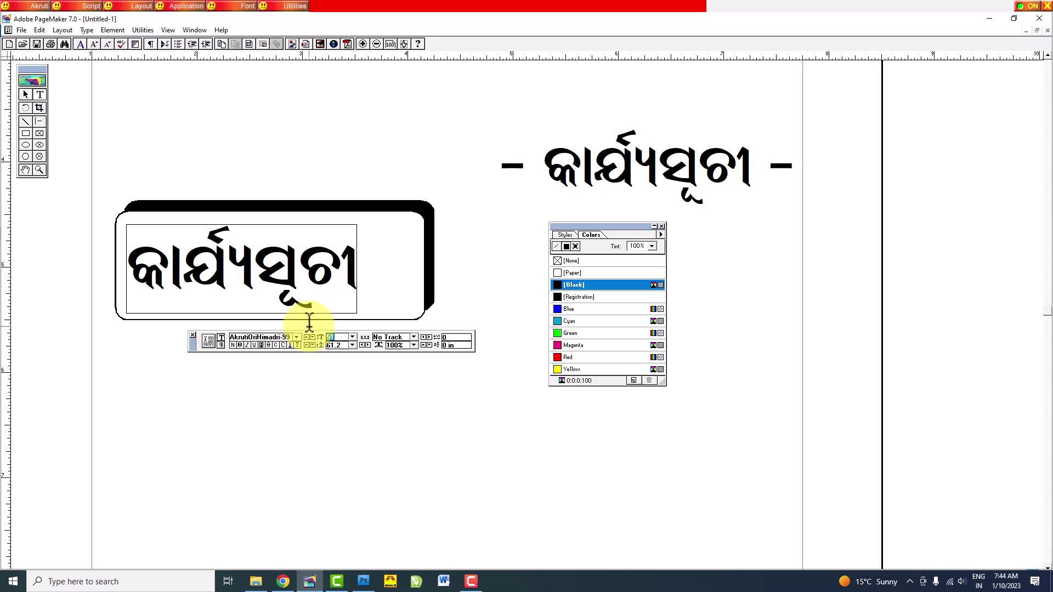
type("45")
key("Return")
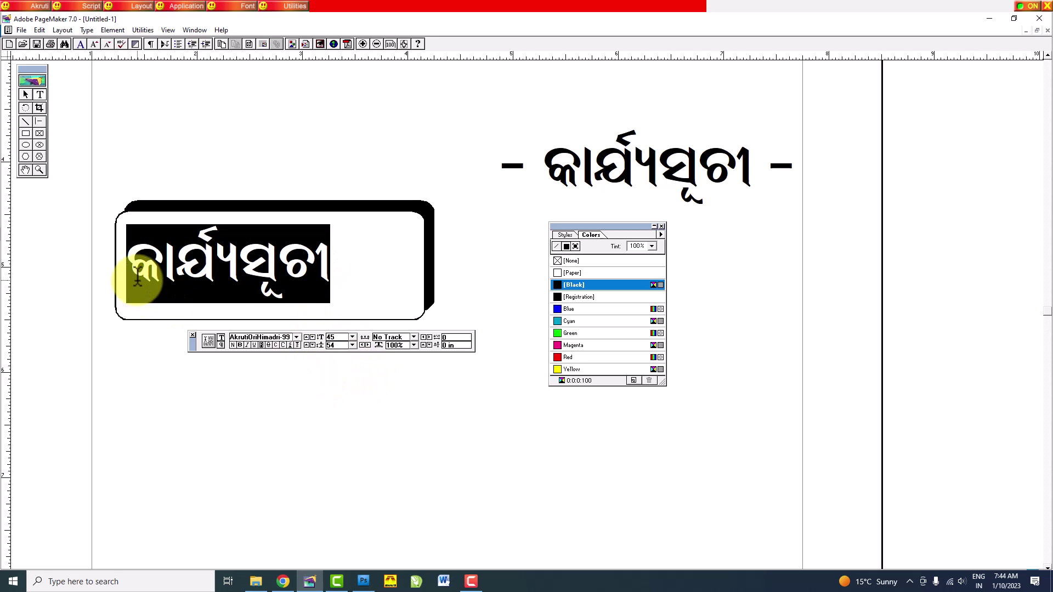
Add a hyphen before and after the heading, each separated by a space, and close the Control palette.
left_click(135, 258)
type("-")
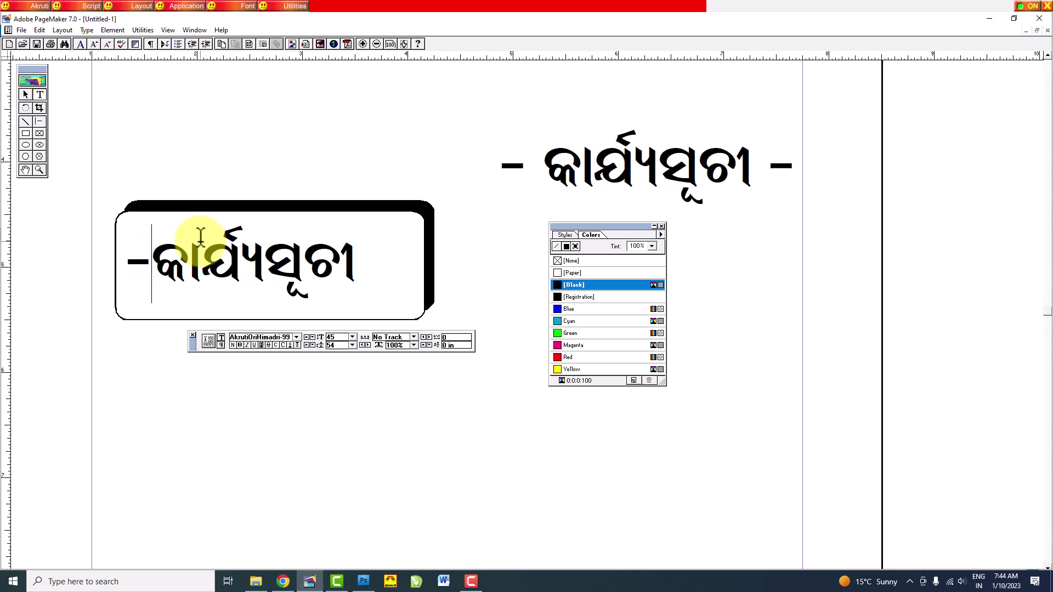
key("End")
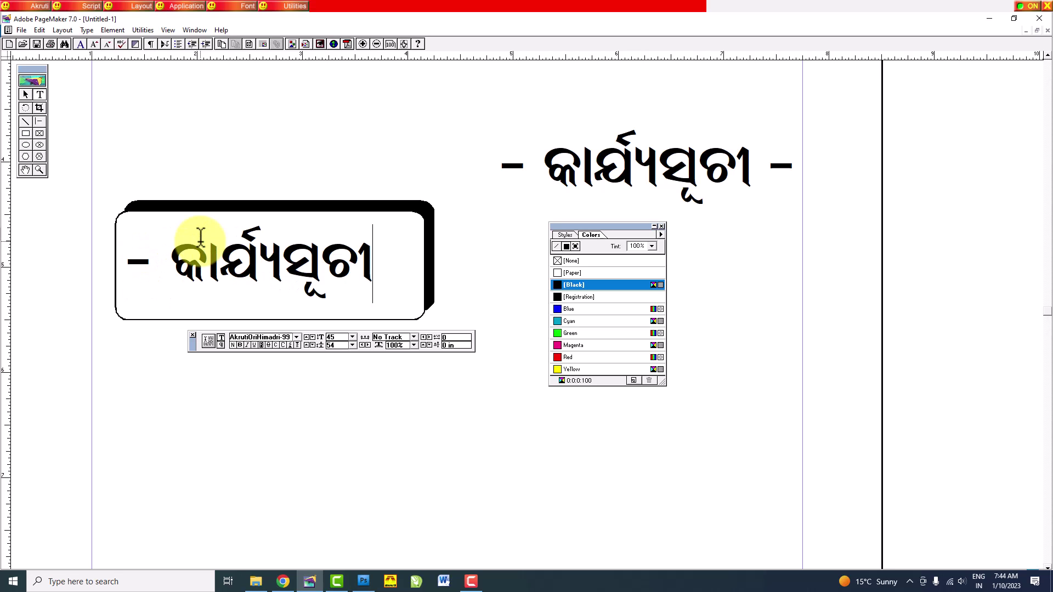
type("-")
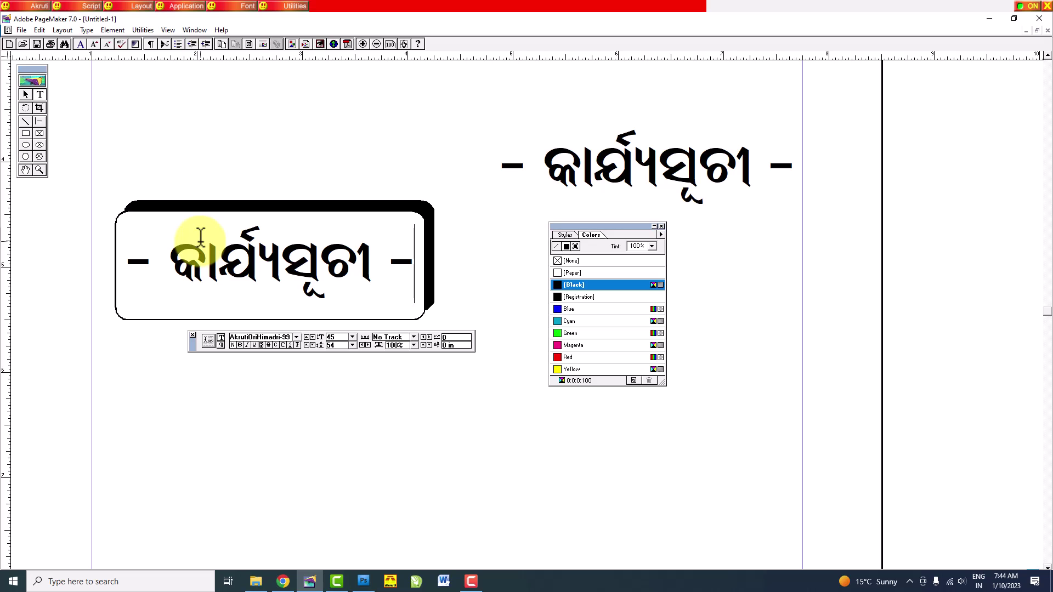
left_click(26, 95)
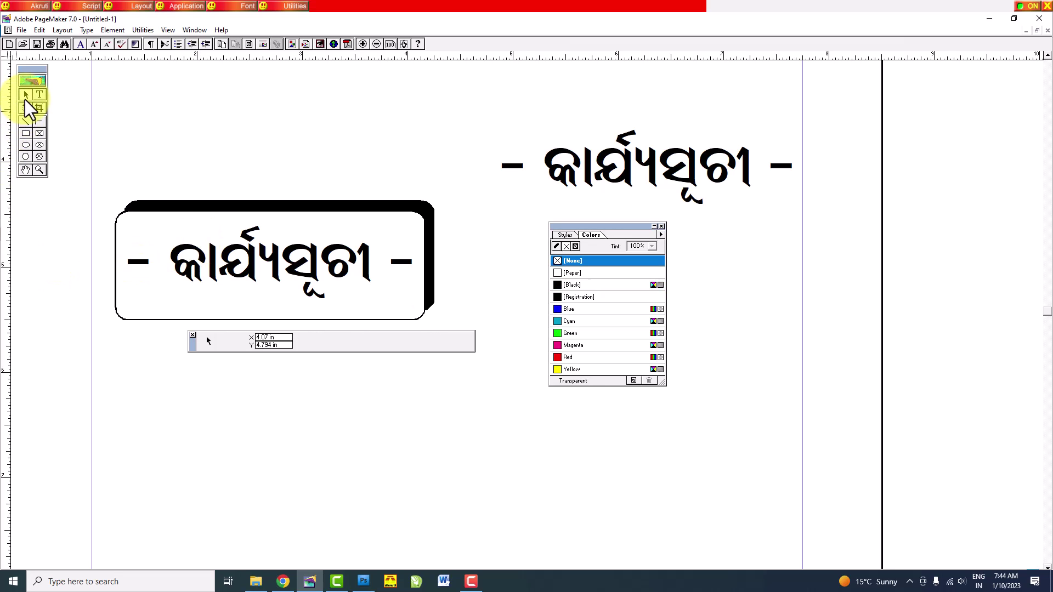
left_click(192, 335)
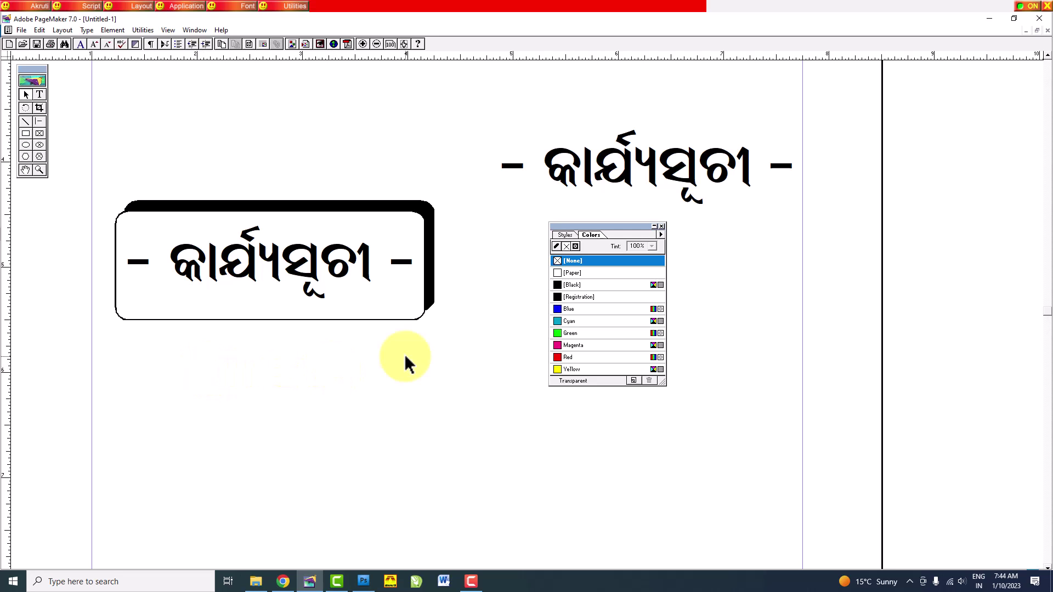
Delete the duplicate heading text outside the rounded box and close the Colors palette.
left_click(573, 174)
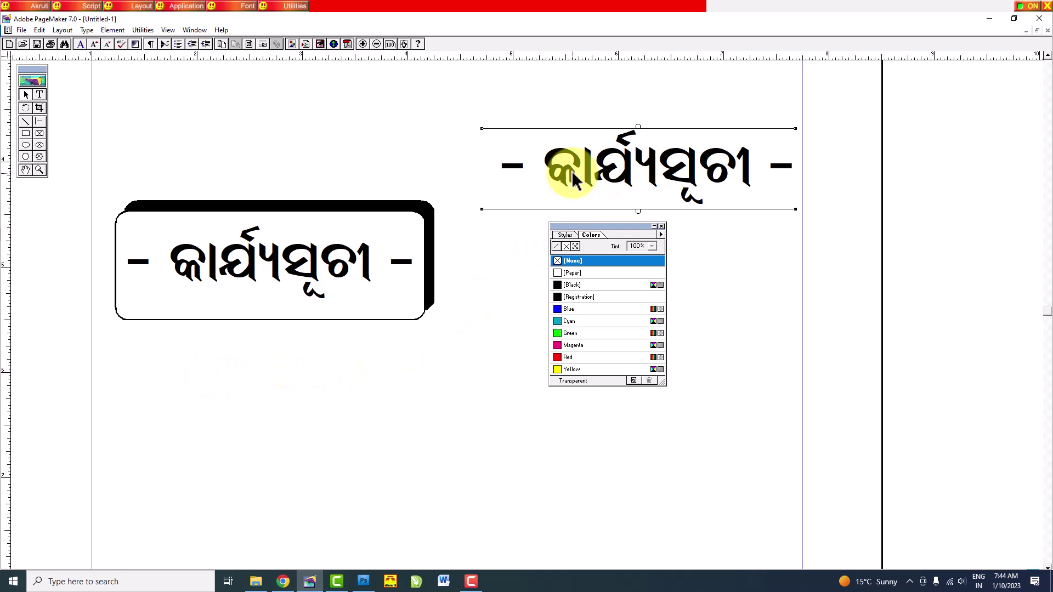
key("Delete")
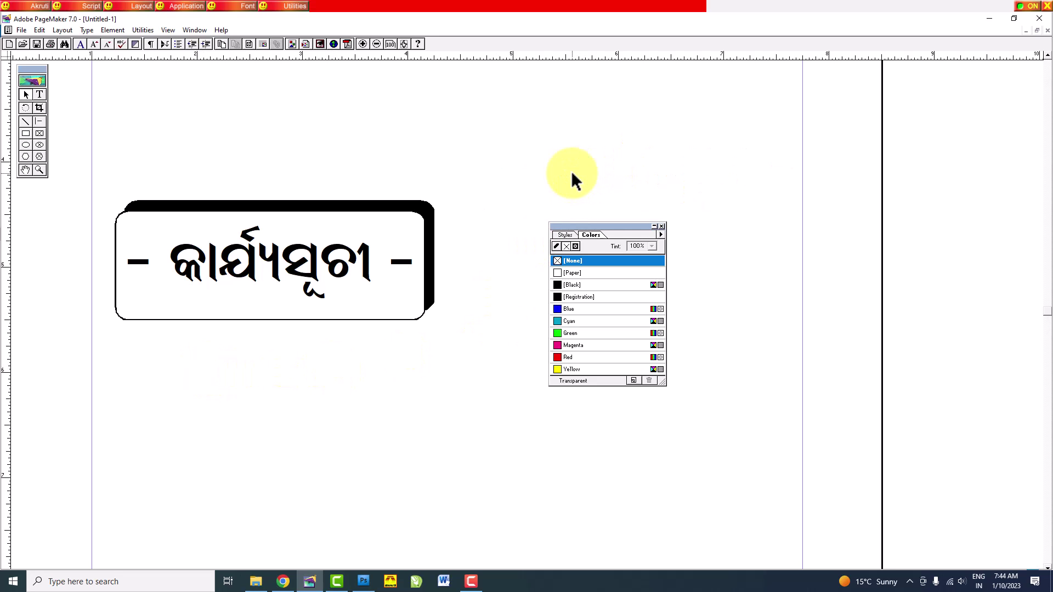
left_click(661, 226)
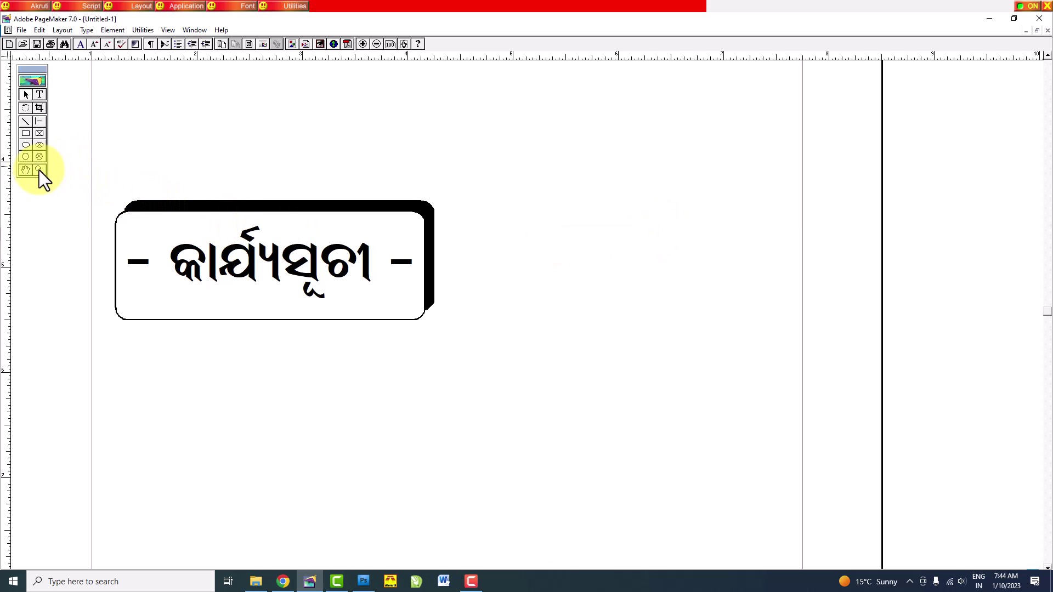
Group the heading text, the white rounded rectangle and the black shadow rectangle into one object.
left_click(25, 171)
left_click_drag(468, 226, 603, 249)
left_click(23, 92)
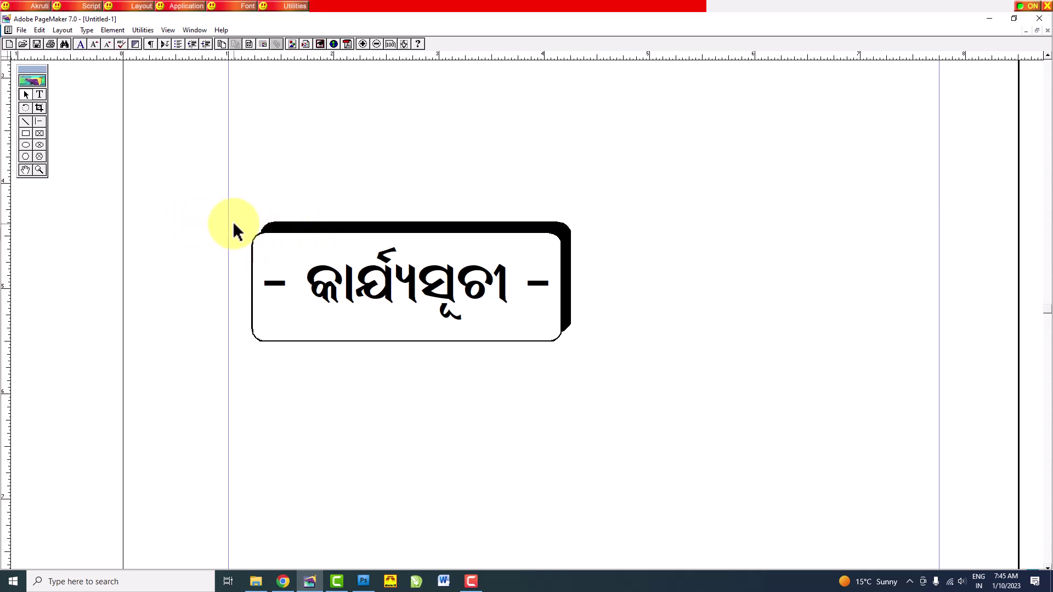
left_click(367, 270)
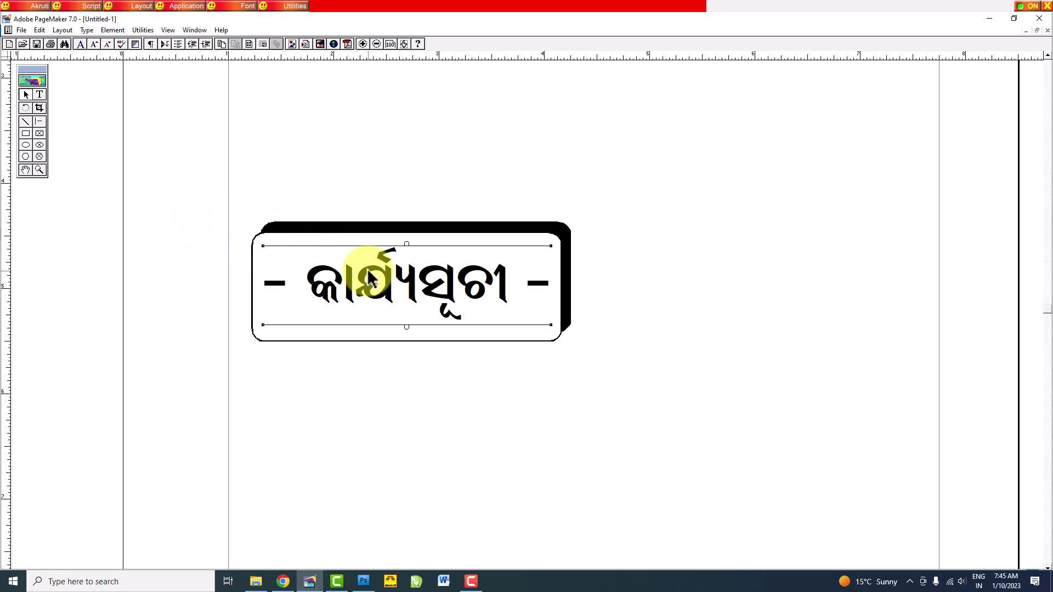
left_click(299, 229)
left_click(286, 225)
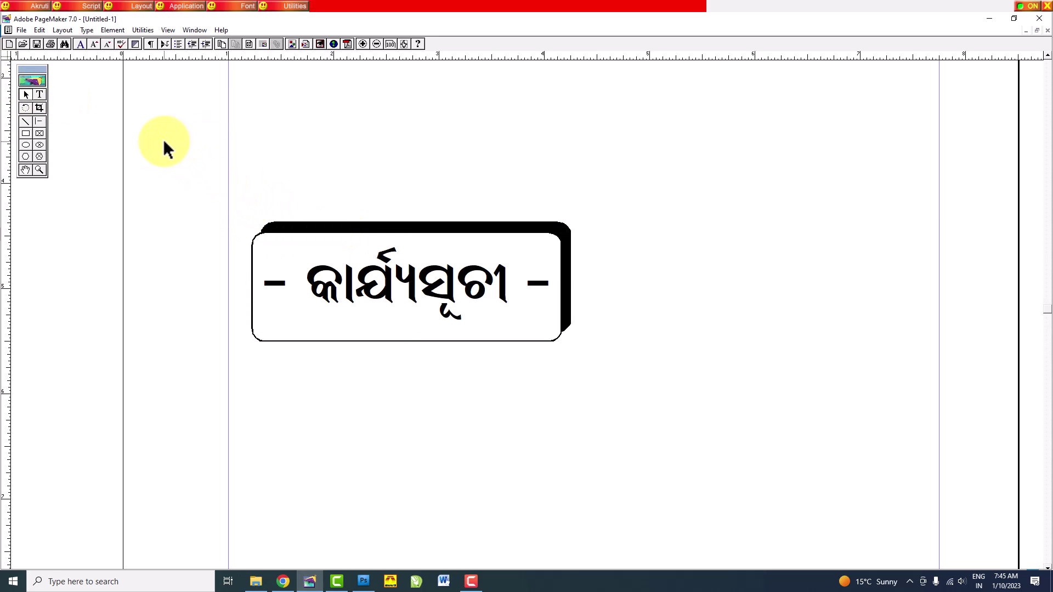
left_click_drag(456, 236, 722, 436)
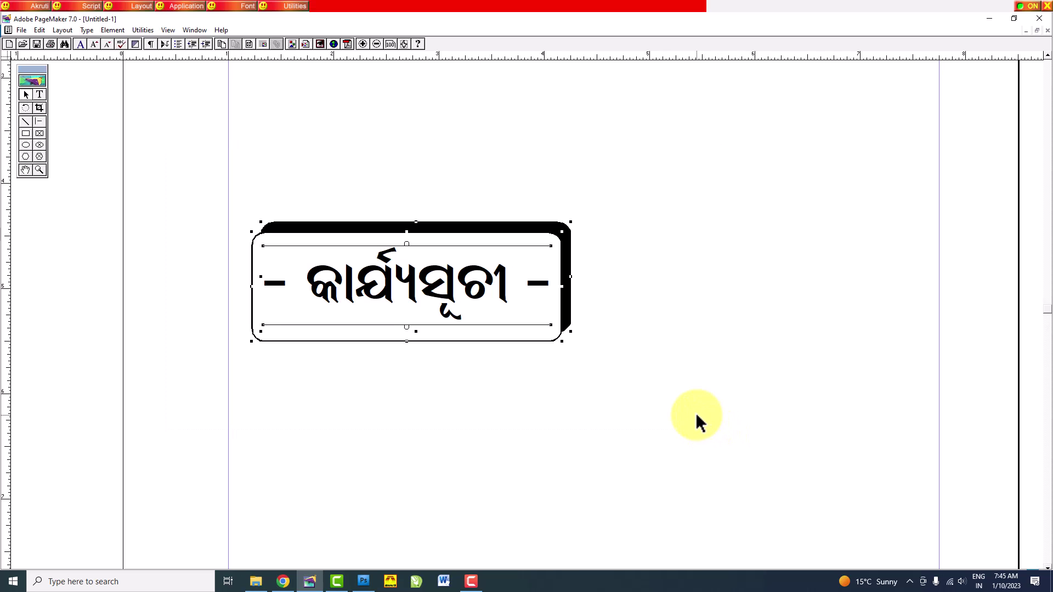
key("ctrl+g")
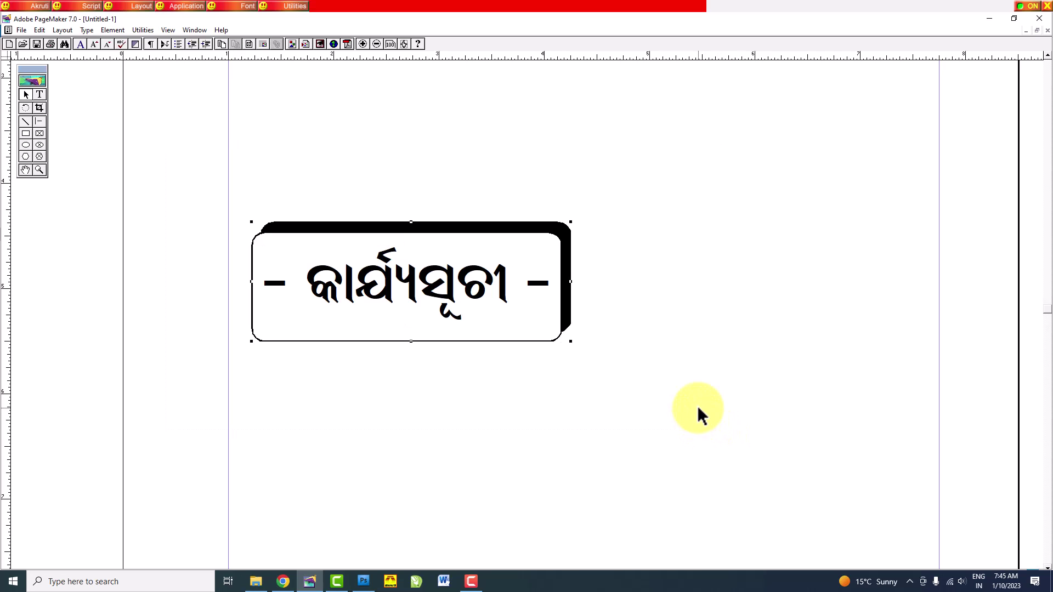
Ungroup the heading box into its separate text block and rectangles.
left_click(186, 172)
left_click_drag(828, 432, 828, 432)
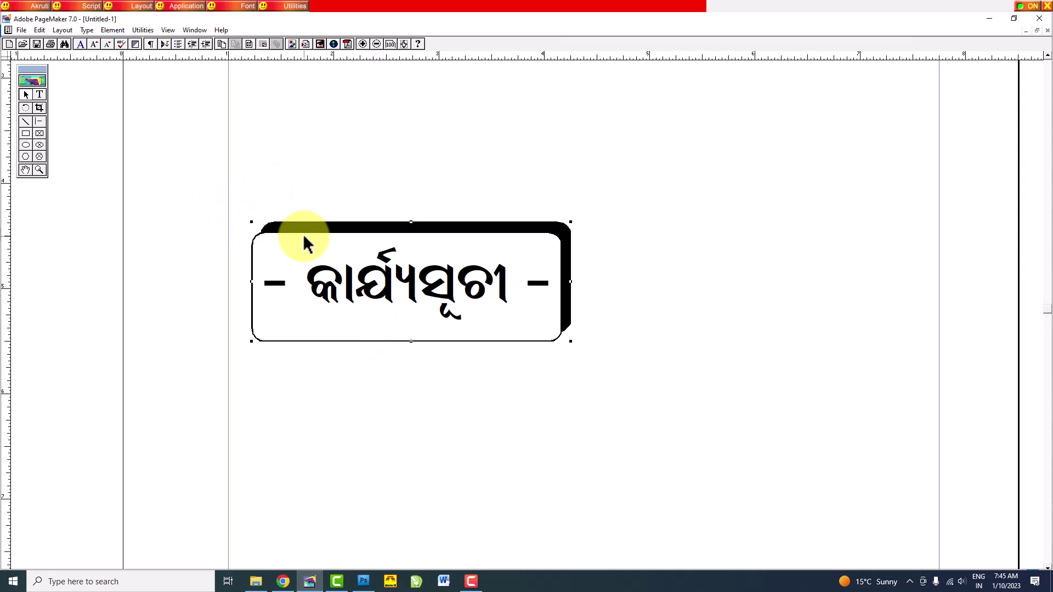
key("ctrl+shift+g")
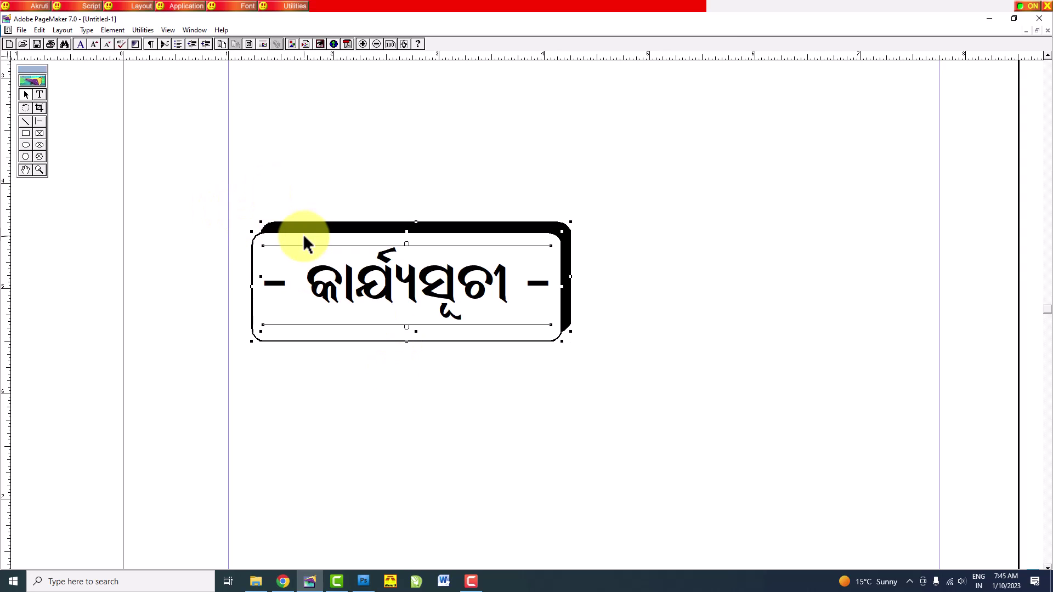
Select all parts of the heading box again and regroup them as a single object.
left_click(183, 161)
key("ctrl+a")
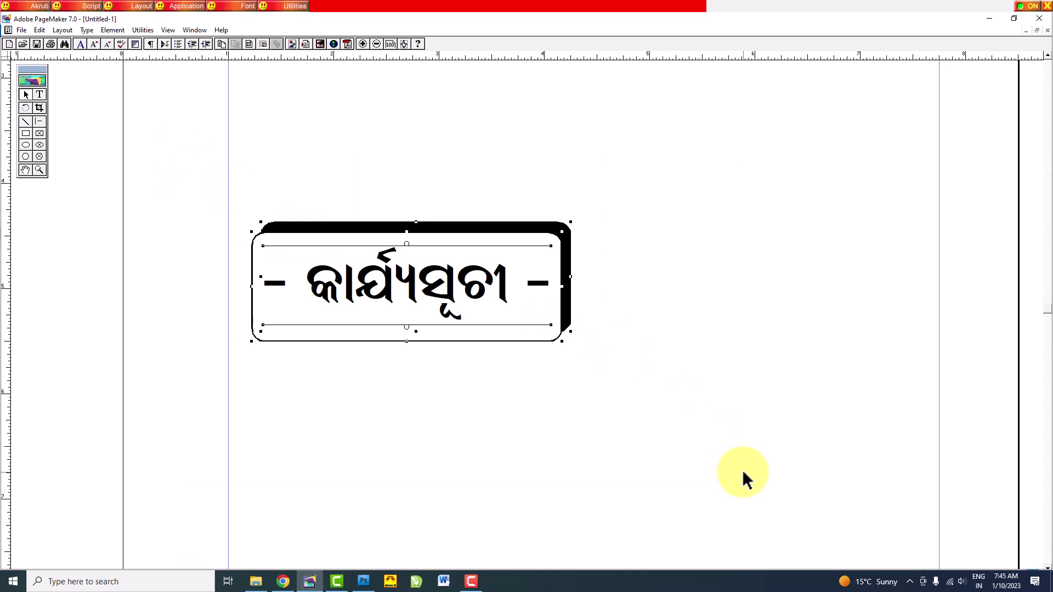
key("ctrl+g")
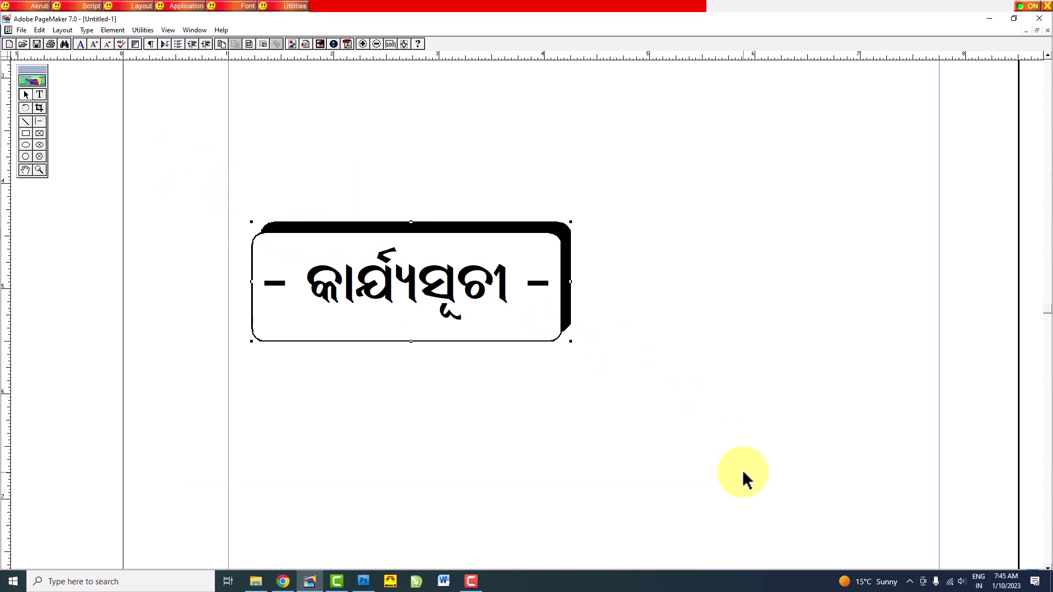